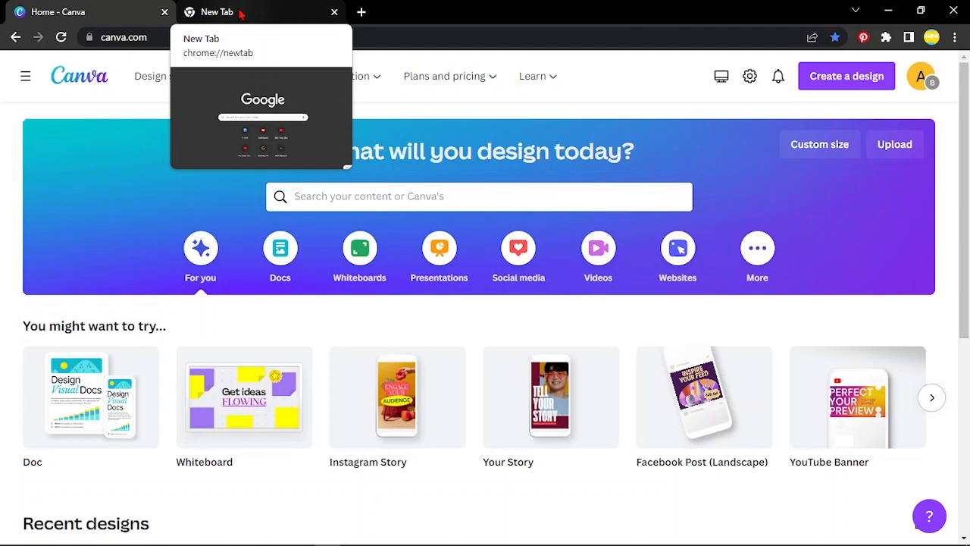
Step: Search Google Images for "real estate logo ideas" in the empty browser tab and browse the logo examples
{"action": "left_click", "coordinate": [240, 13]}
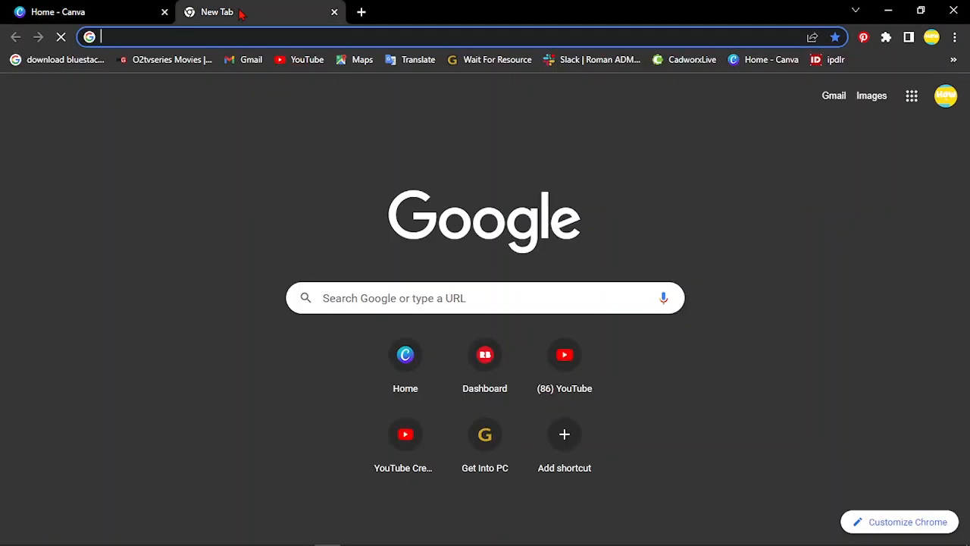
{"action": "left_click", "coordinate": [188, 38]}
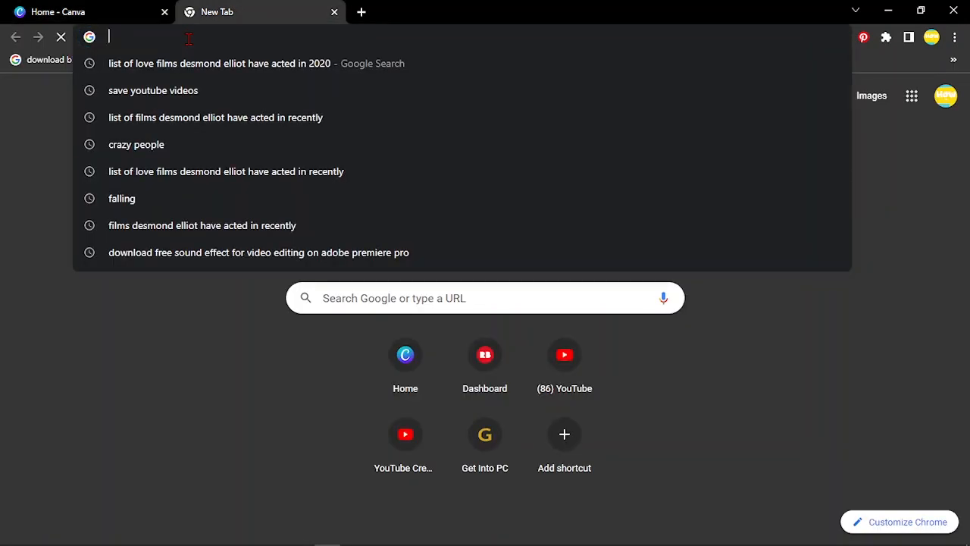
{"action": "type", "text": "n"}
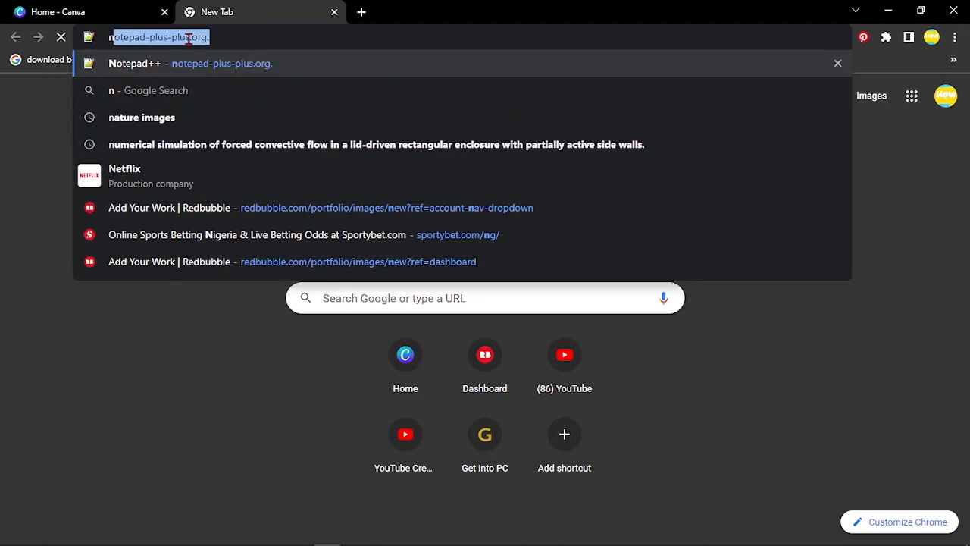
{"action": "type", "text": "n"}
{"action": "key", "text": "BackSpace"}
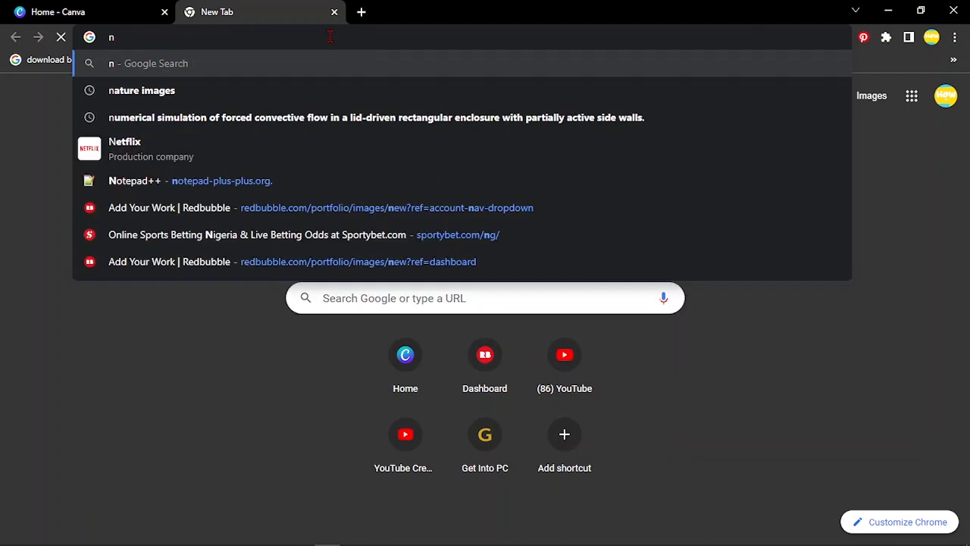
{"action": "key", "text": "BackSpace"}
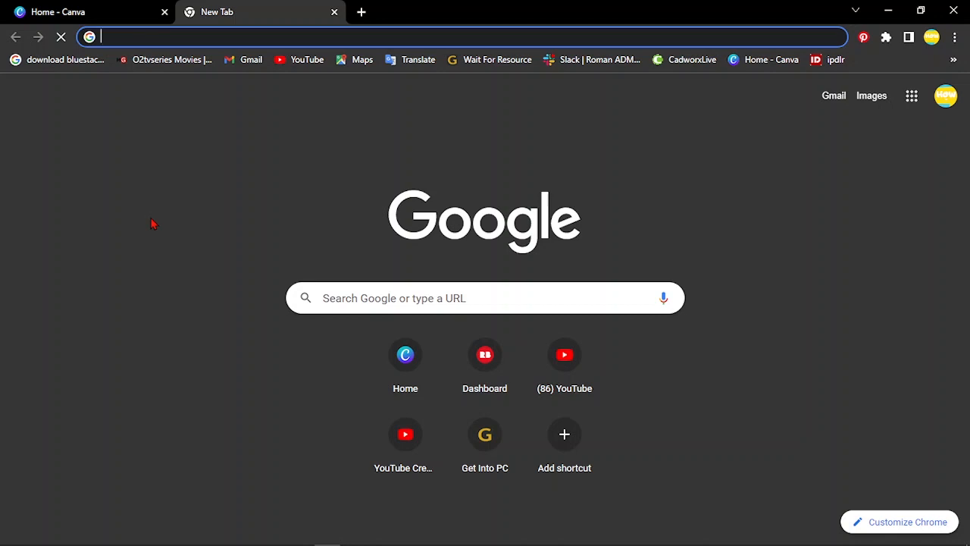
{"action": "type", "text": "real"}
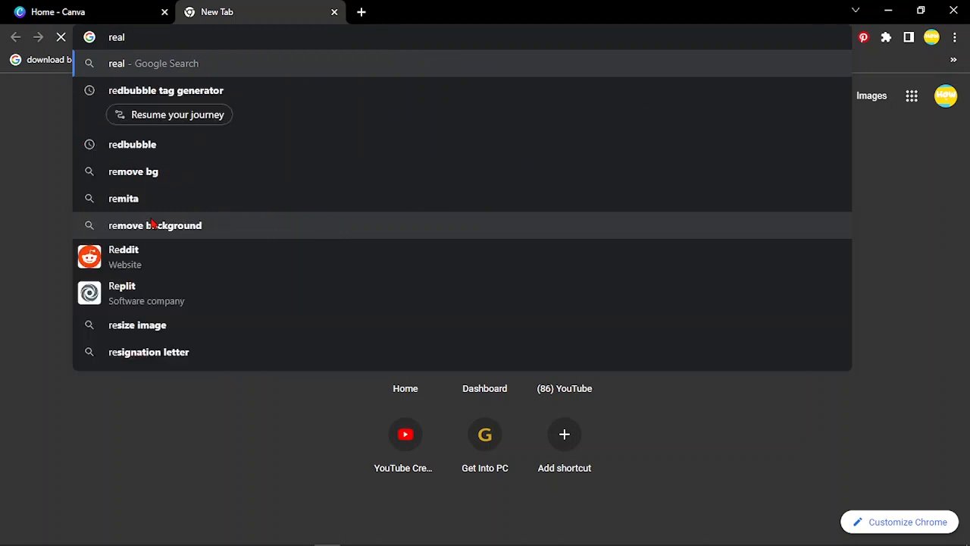
{"action": "type", "text": " estate"}
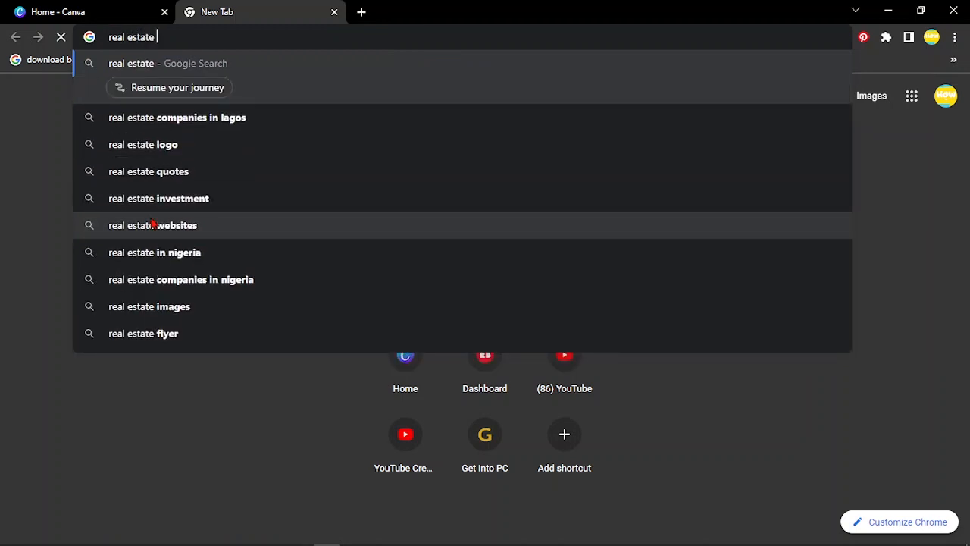
{"action": "type", "text": " logo i"}
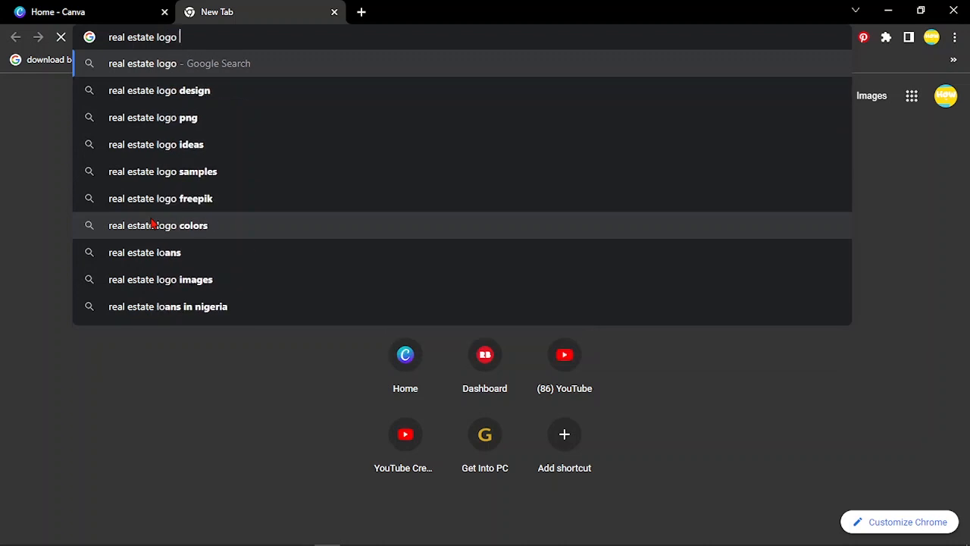
{"action": "type", "text": "deas"}
{"action": "key", "text": "Return"}
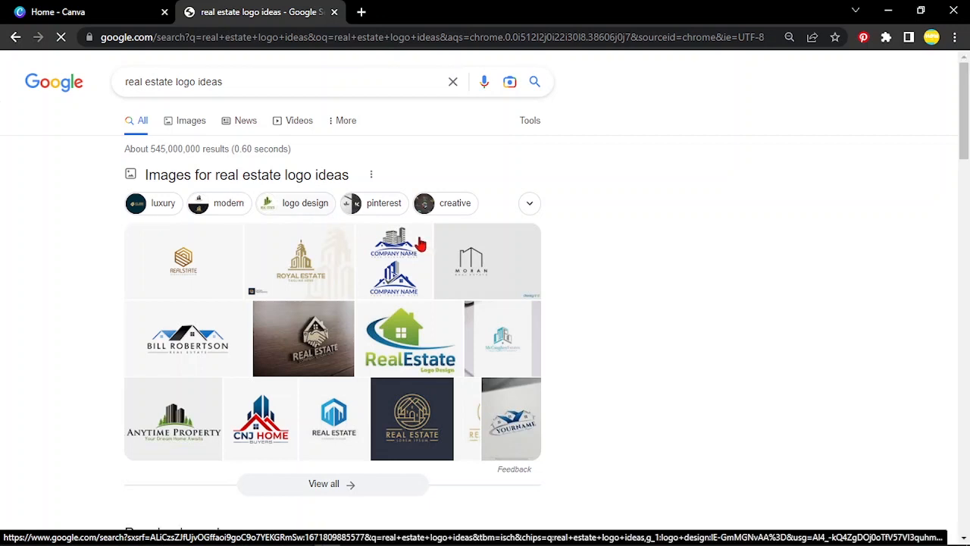
{"action": "left_click", "coordinate": [187, 123]}
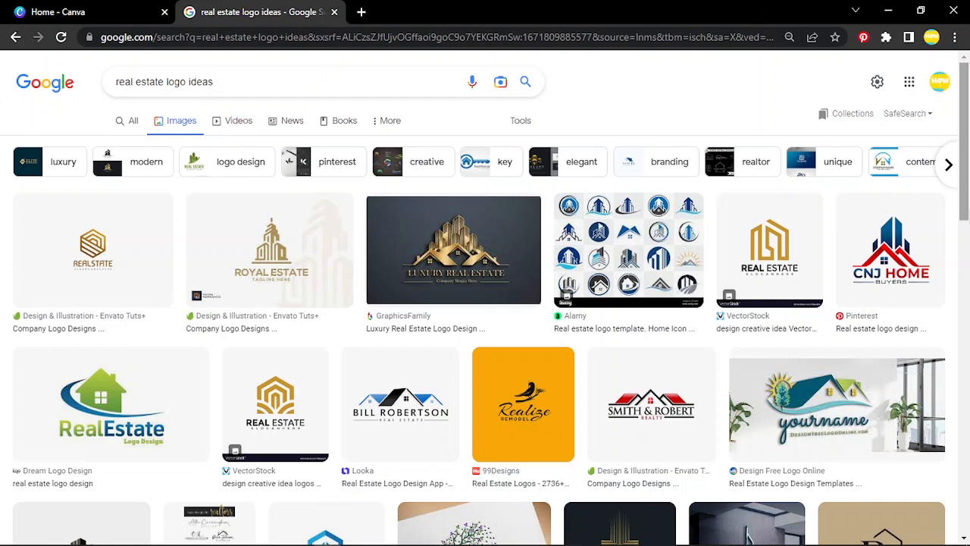
{"action": "left_click_drag", "start_coordinate": [962, 148], "coordinate": [948, 247]}
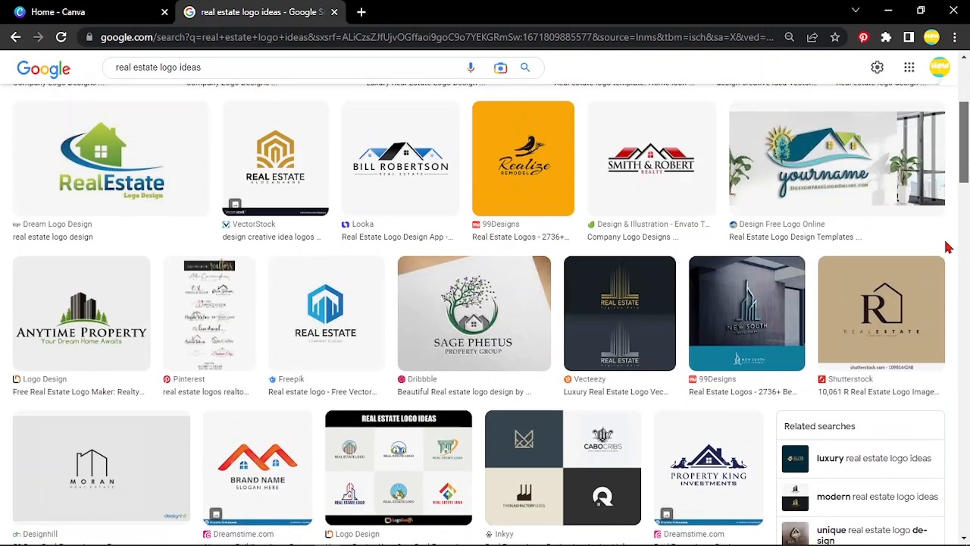
{"action": "scroll", "coordinate": [946, 247], "scroll_direction": "down", "scroll_amount": 5}
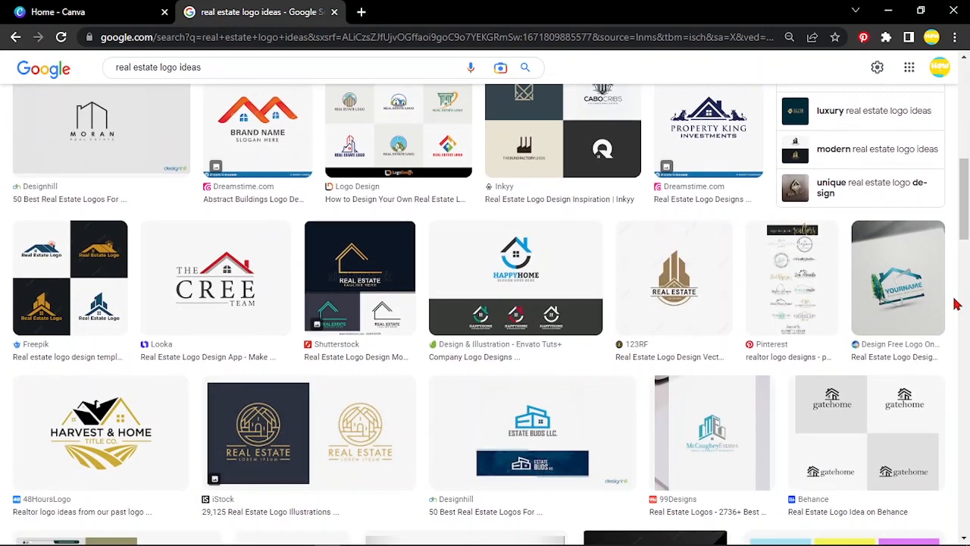
Step: Return to Canva and search its templates for "logo on real estate"
{"action": "left_click", "coordinate": [99, 7]}
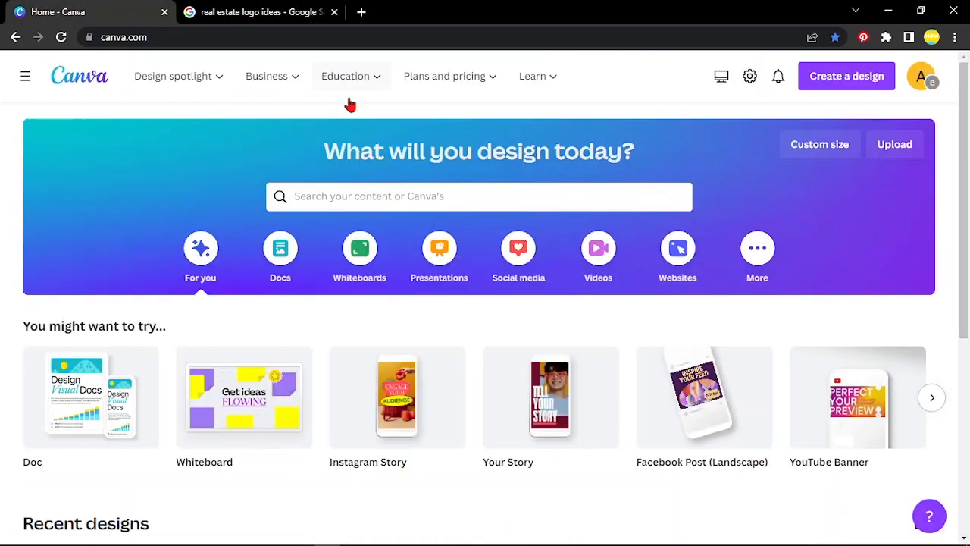
{"action": "left_click", "coordinate": [521, 200]}
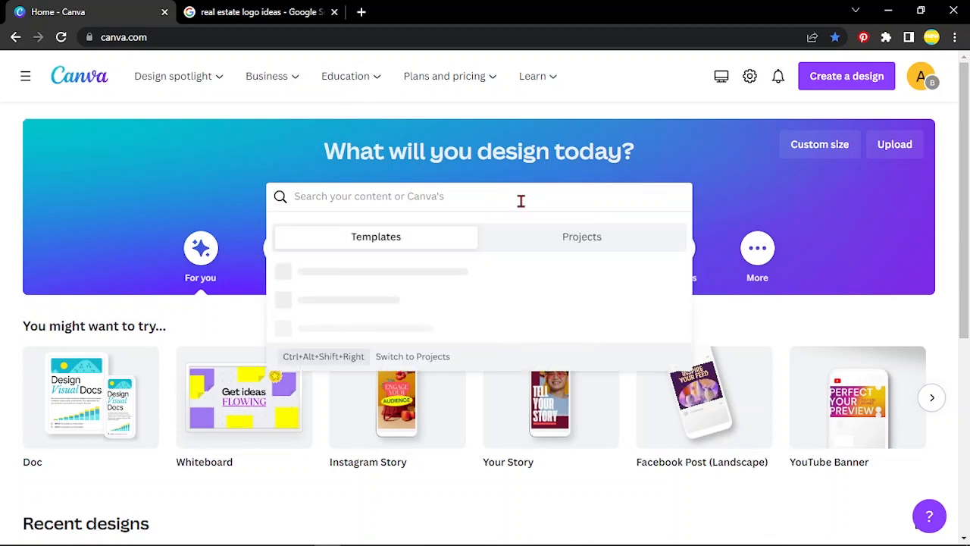
{"action": "type", "text": "logo"}
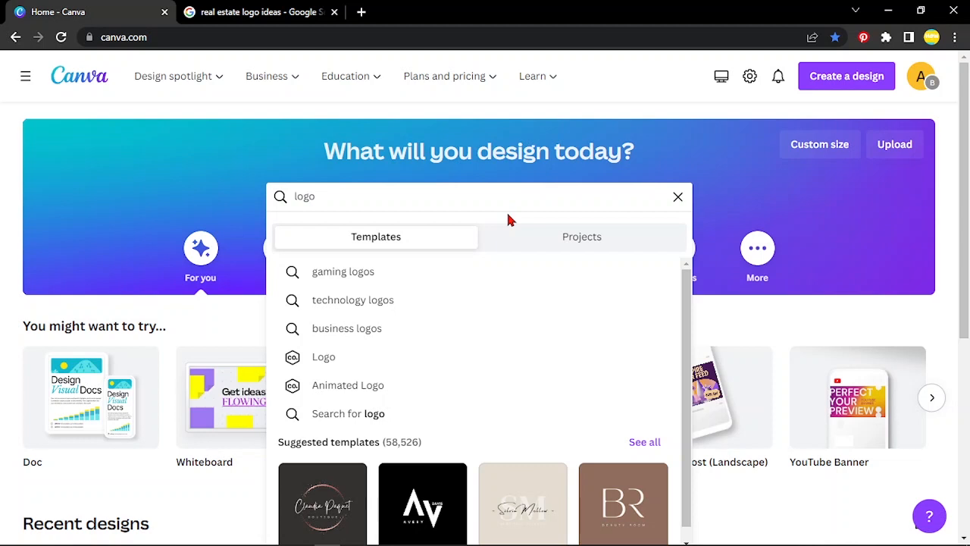
{"action": "type", "text": "on re"}
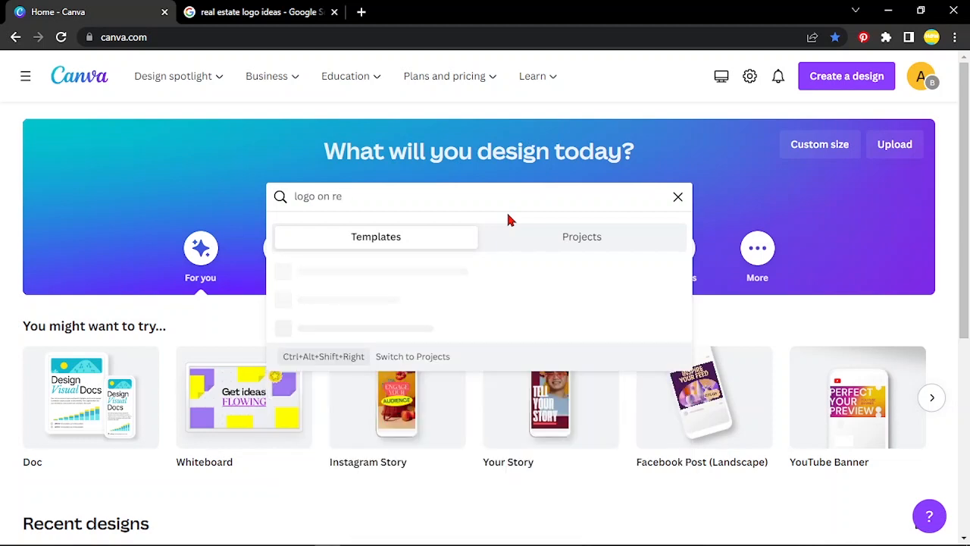
{"action": "type", "text": "al estate"}
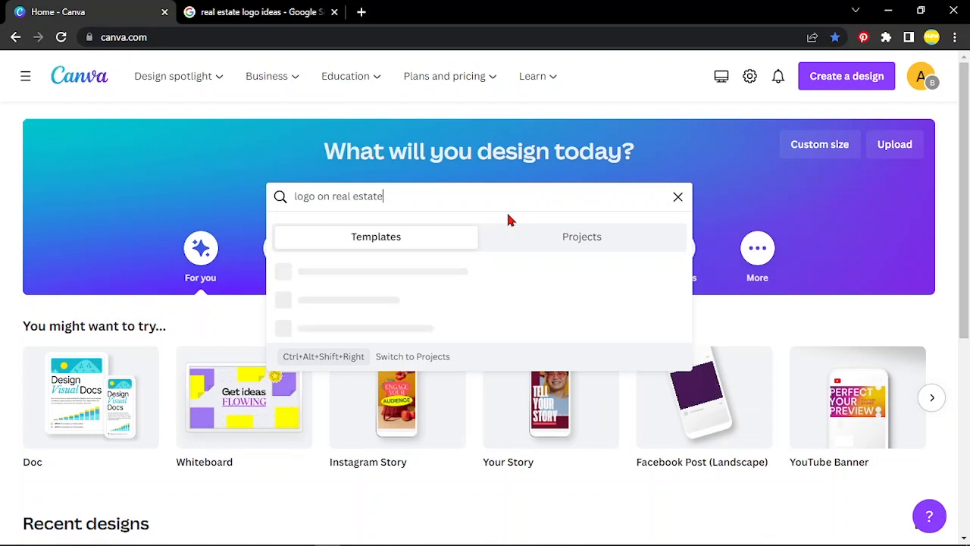
{"action": "key", "text": "Return"}
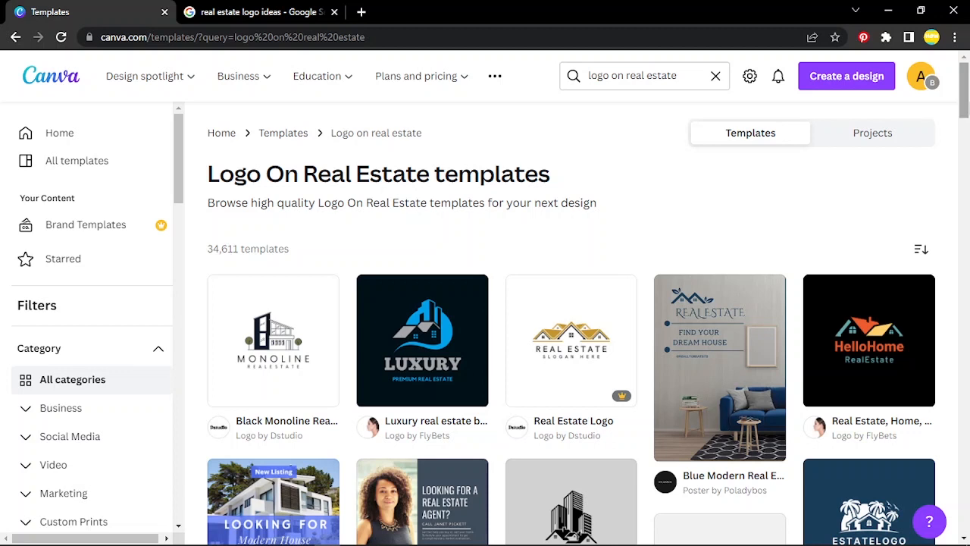
Step: Browse the real estate logo templates and open the "Luxury real estate building logo" template for editing
{"action": "left_click_drag", "start_coordinate": [968, 105], "coordinate": [968, 125]}
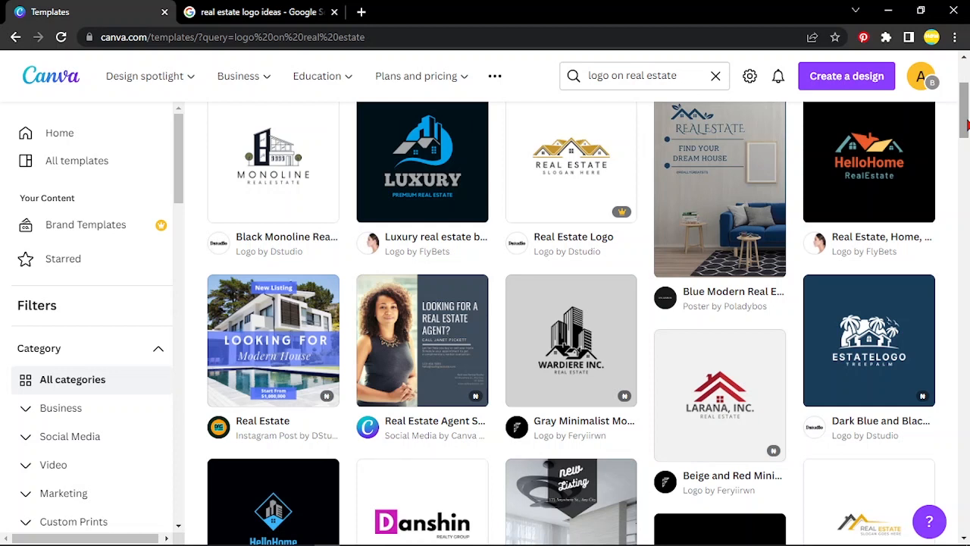
{"action": "left_click_drag", "start_coordinate": [967, 125], "coordinate": [962, 107]}
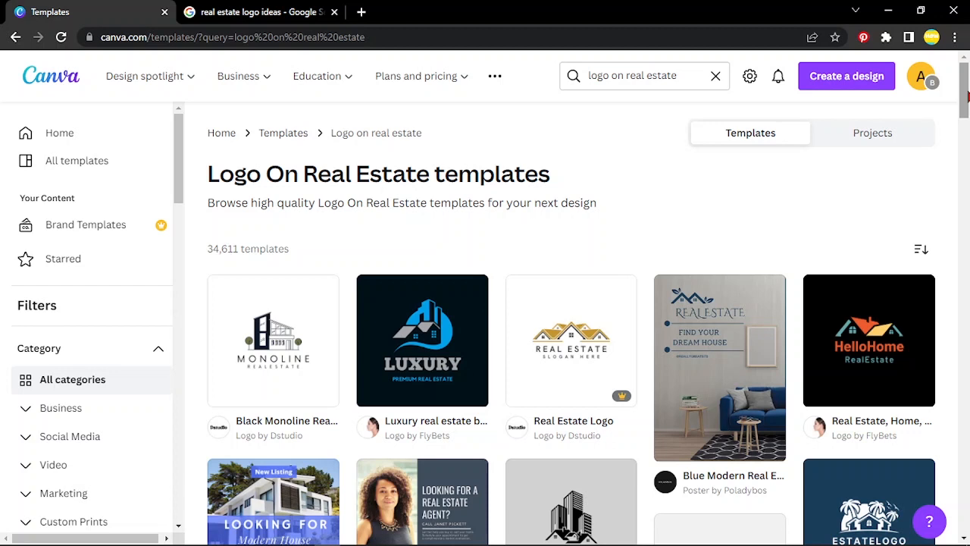
{"action": "left_click_drag", "start_coordinate": [966, 95], "coordinate": [951, 131]}
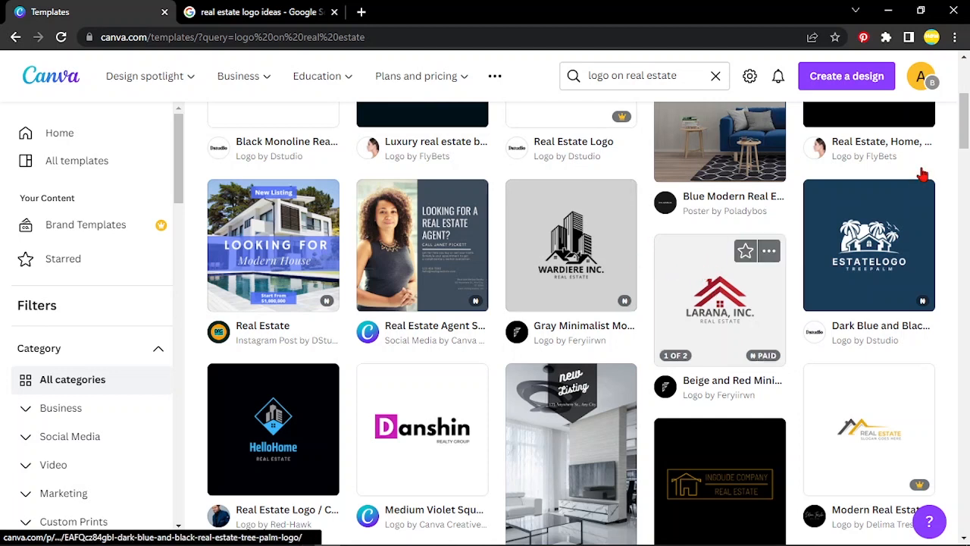
{"action": "scroll", "coordinate": [901, 197], "scroll_direction": "up", "scroll_amount": 2}
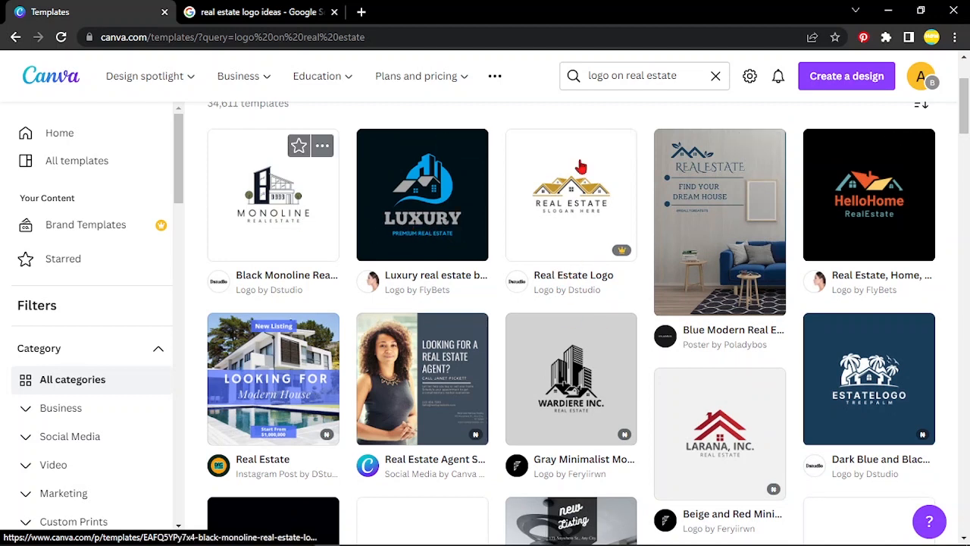
{"action": "left_click_drag", "start_coordinate": [965, 108], "coordinate": [966, 212]}
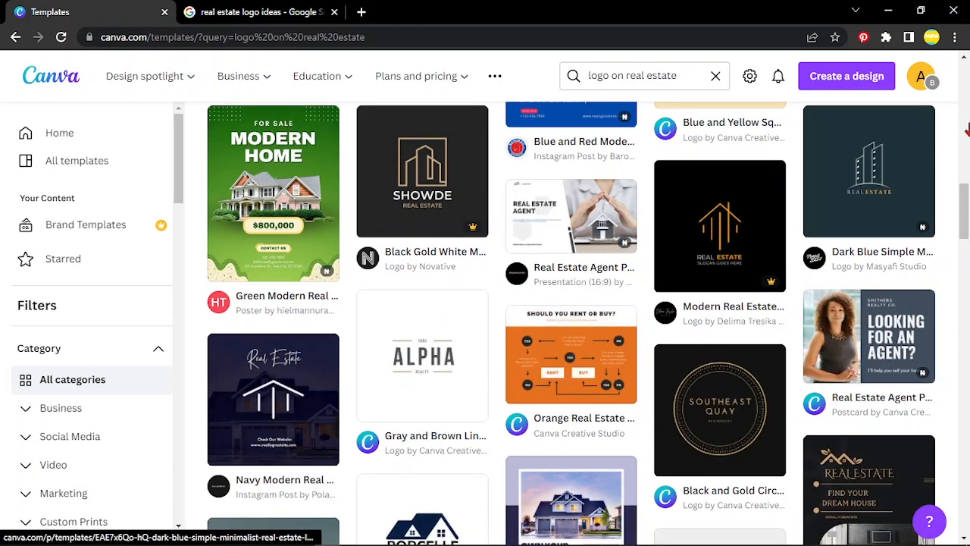
{"action": "left_click_drag", "start_coordinate": [963, 190], "coordinate": [964, 238]}
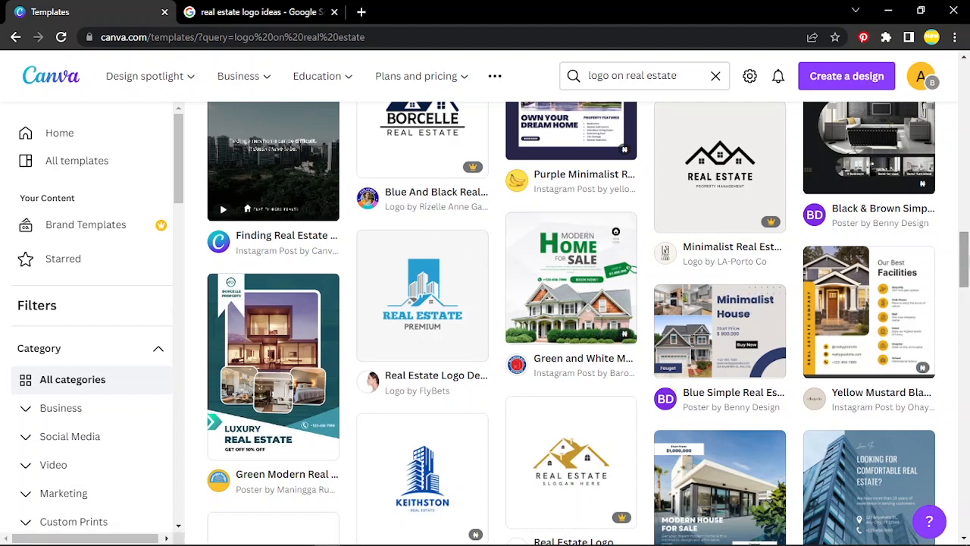
{"action": "scroll", "coordinate": [945, 283], "scroll_direction": "down", "scroll_amount": 3}
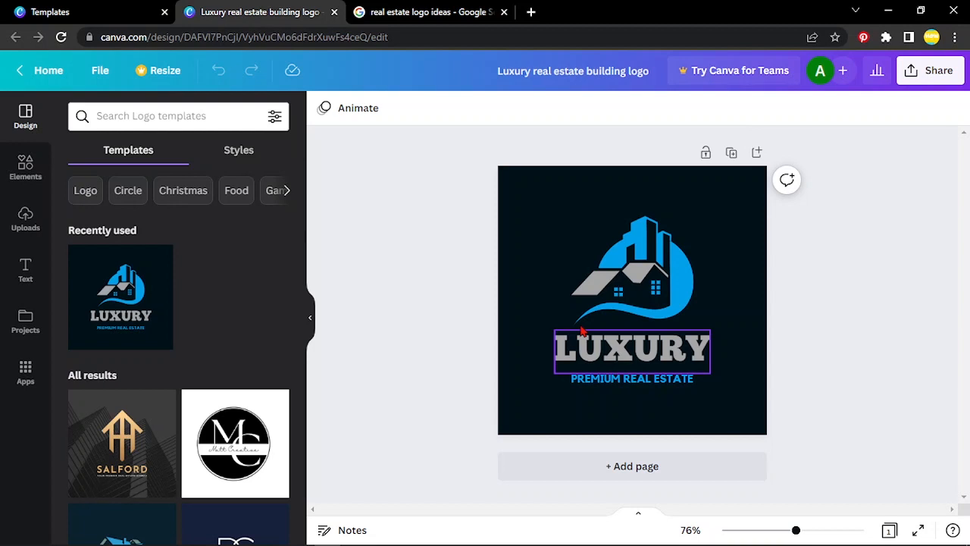
Step: Replace the logo's main heading "LUXURY" with "HOPE"
{"action": "left_click", "coordinate": [620, 350]}
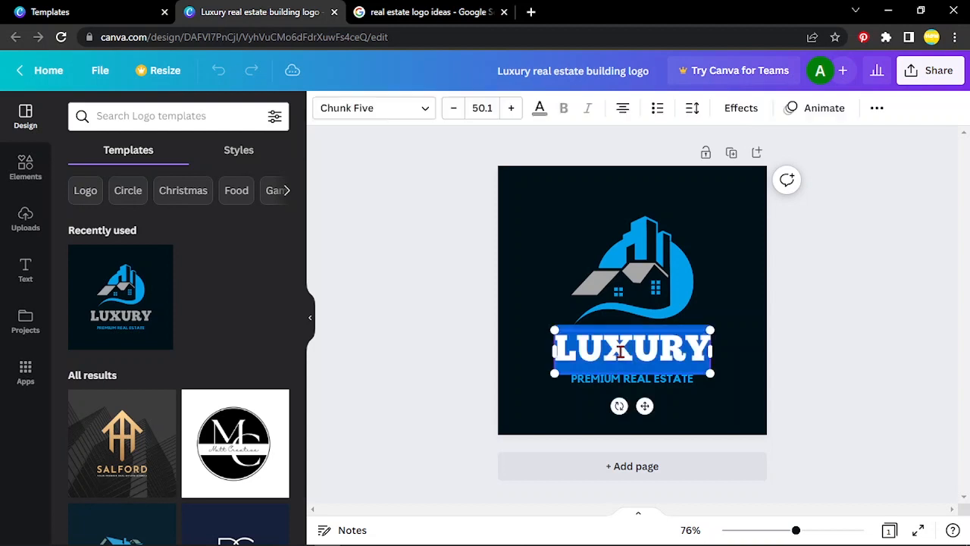
{"action": "left_click", "coordinate": [620, 350]}
{"action": "key", "text": "BackSpace"}
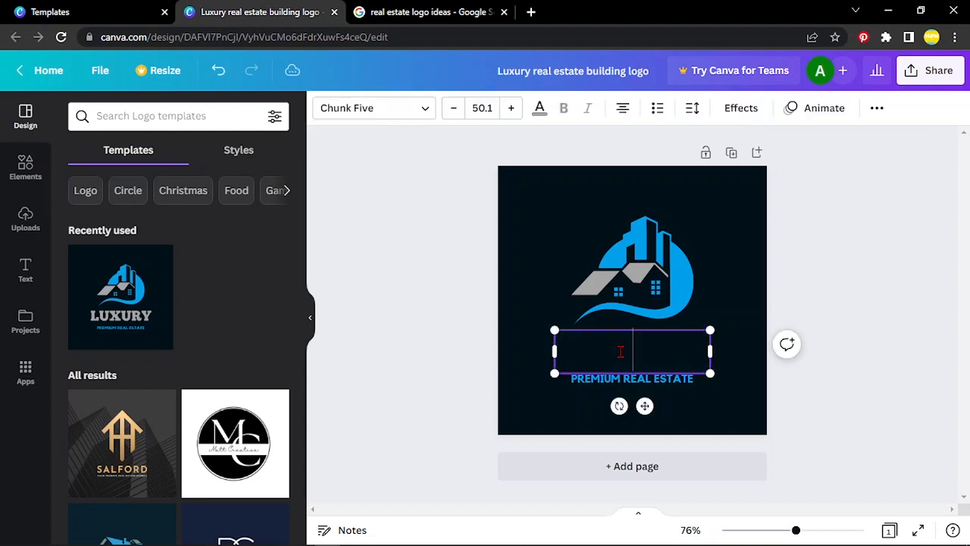
{"action": "type", "text": "HOPE"}
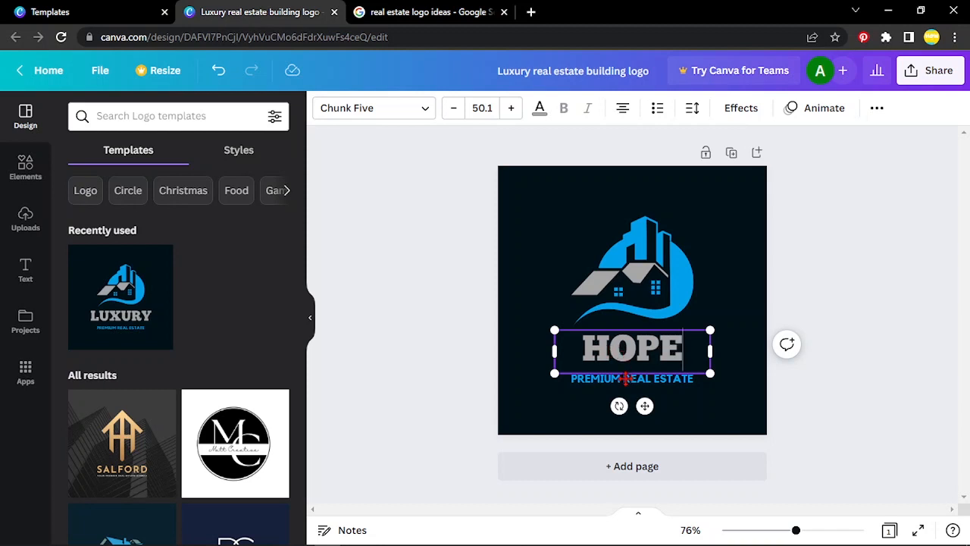
Step: Change the tagline under the heading to "REAL ESTATE MANAGEMENT" and widen its text box to fit one line
{"action": "double_click", "coordinate": [611, 378]}
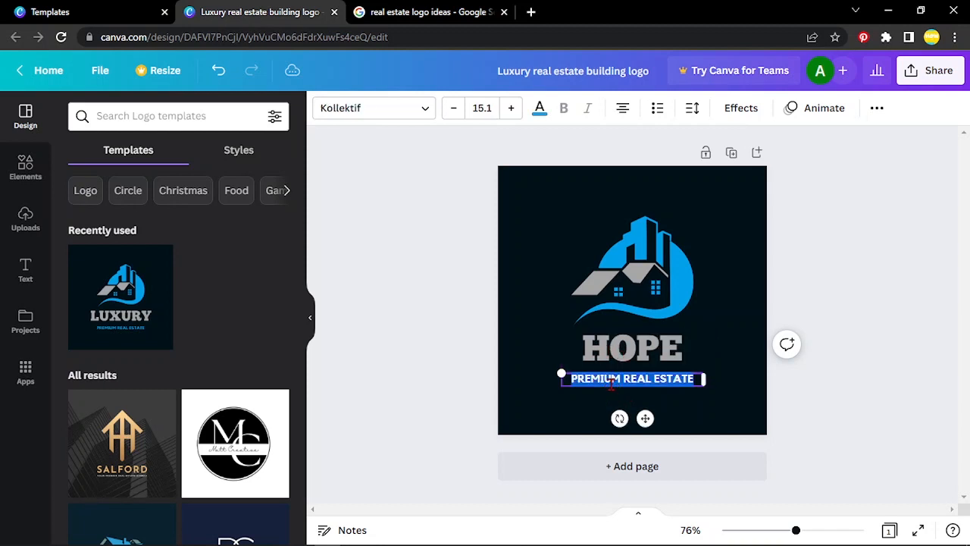
{"action": "left_click", "coordinate": [619, 379]}
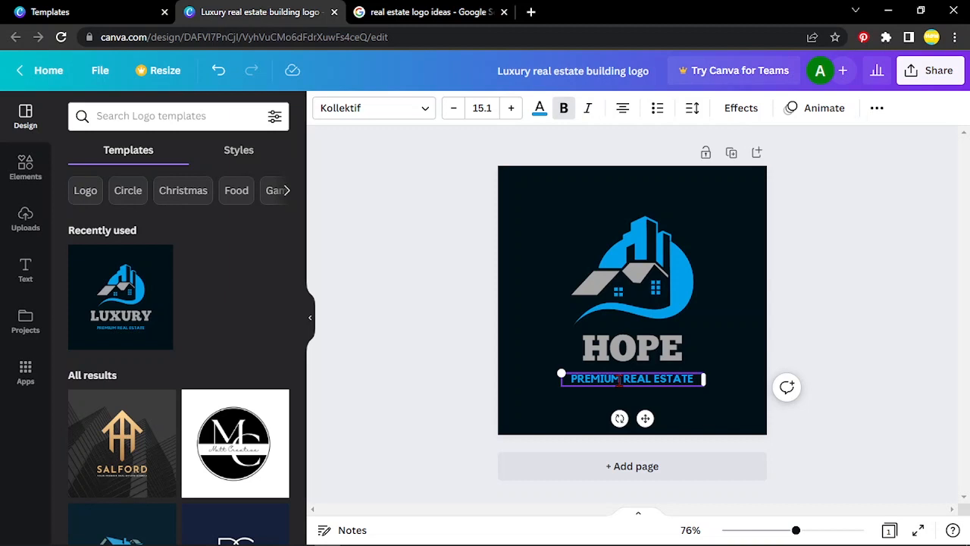
{"action": "key", "text": "BackSpace"}
{"action": "key", "text": "BackSpace"}
{"action": "key", "text": "BackSpace"}
{"action": "key", "text": "BackSpace"}
{"action": "key", "text": "BackSpace"}
{"action": "key", "text": "BackSpace"}
{"action": "key", "text": "BackSpace"}
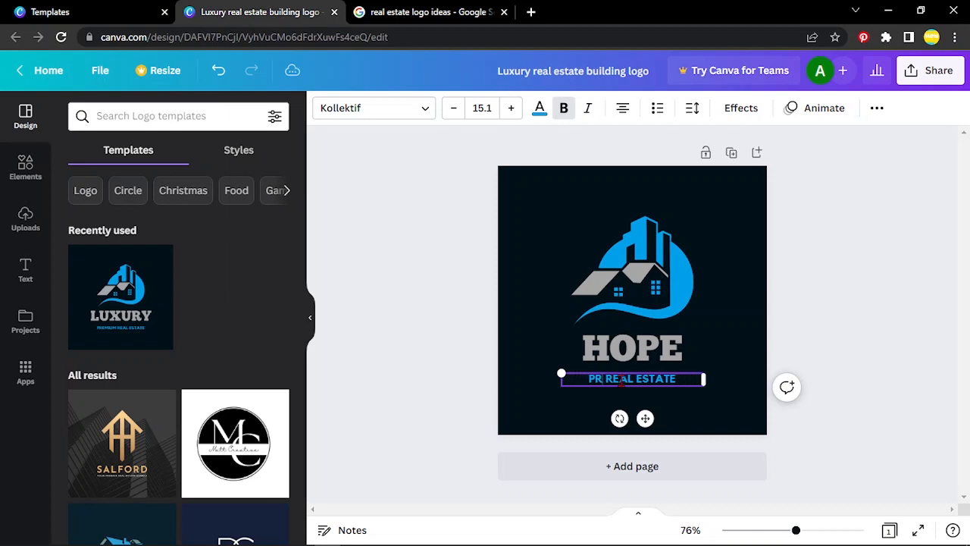
{"action": "left_click", "coordinate": [680, 382]}
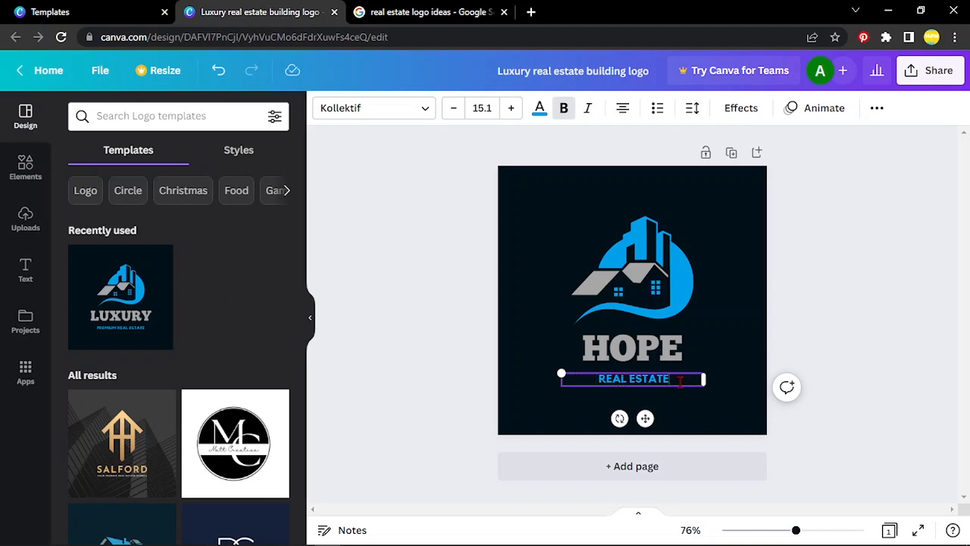
{"action": "type", "text": "MANA"}
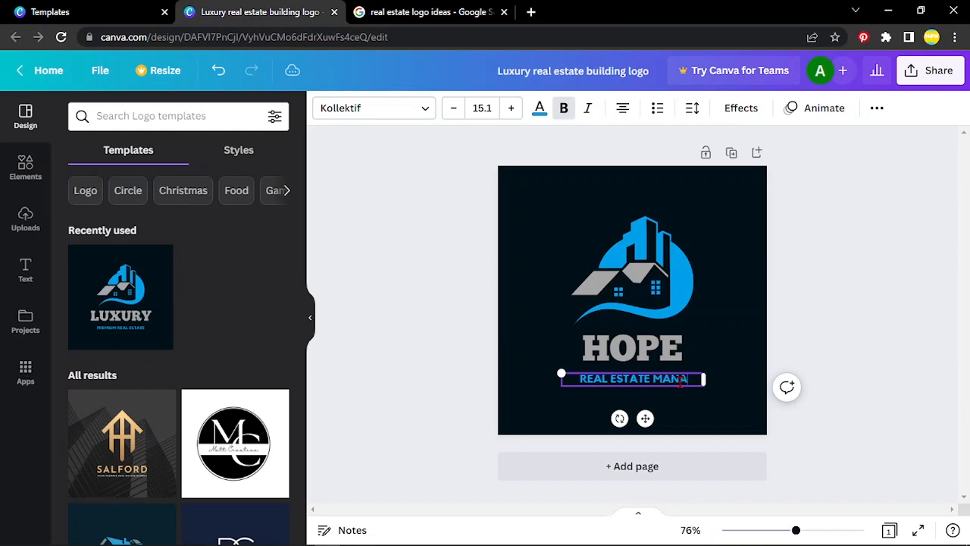
{"action": "type", "text": "GEMENT"}
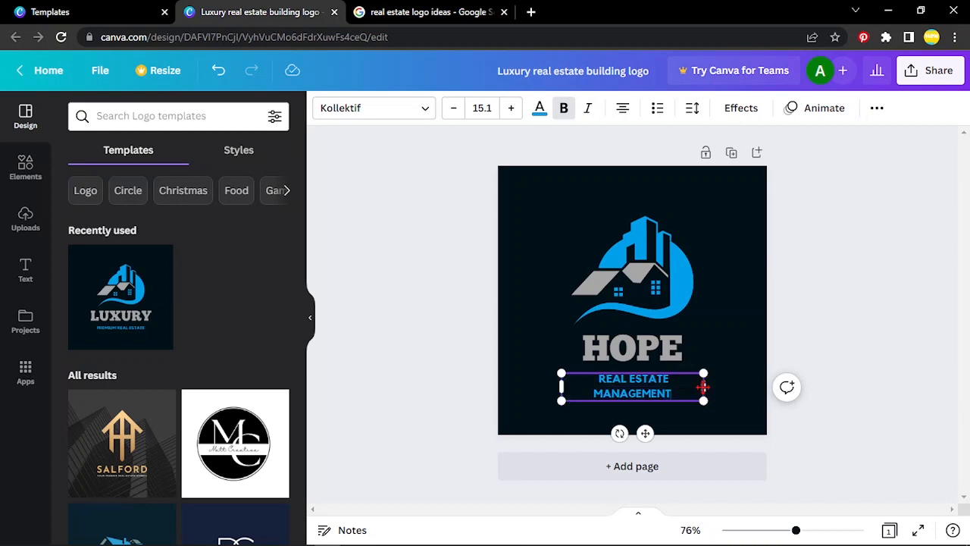
{"action": "left_click_drag", "start_coordinate": [703, 386], "coordinate": [733, 386]}
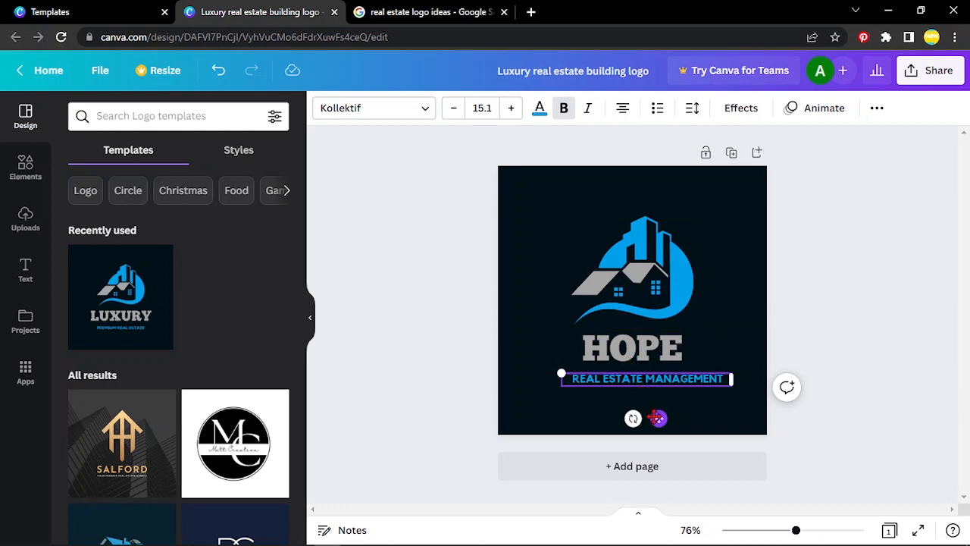
Step: Centre the "REAL ESTATE MANAGEMENT" tagline under the HOPE heading and nudge it up closer to the heading
{"action": "left_click_drag", "start_coordinate": [657, 418], "coordinate": [643, 417]}
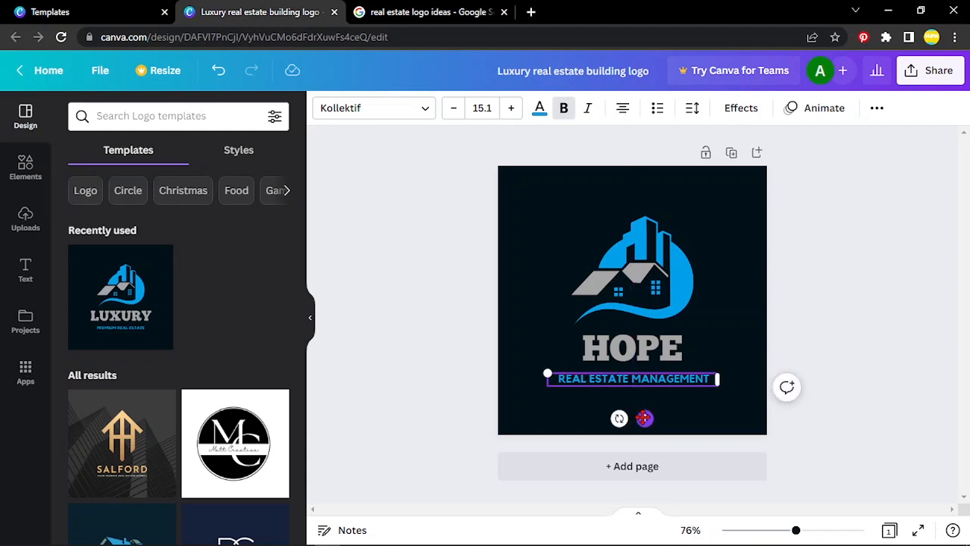
{"action": "left_click", "coordinate": [811, 213]}
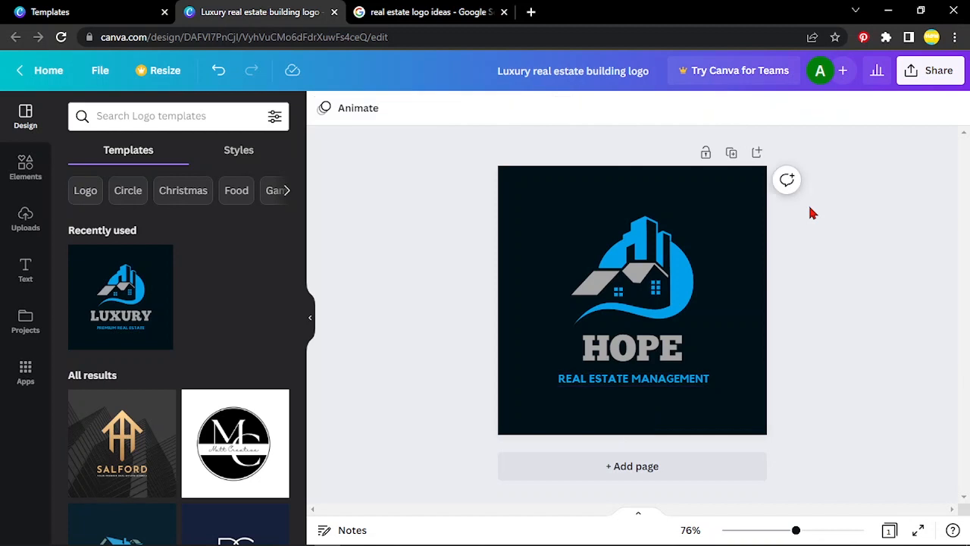
{"action": "left_click", "coordinate": [684, 387]}
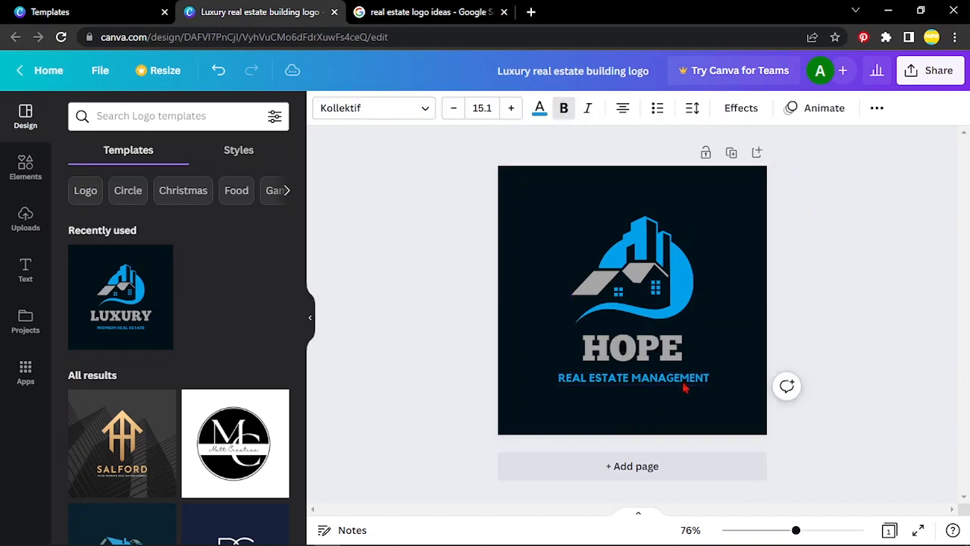
{"action": "key", "text": "Up"}
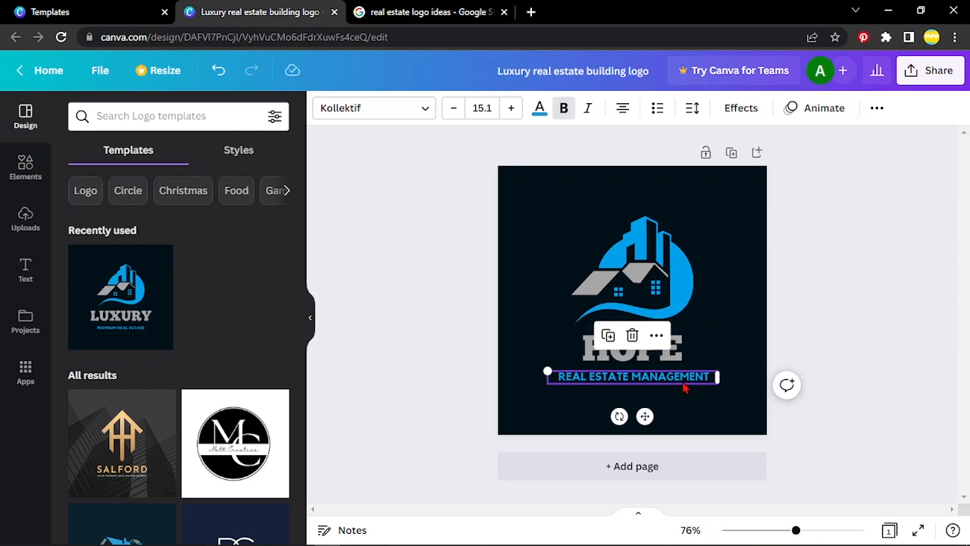
{"action": "key", "text": "Up"}
{"action": "key", "text": "Up"}
{"action": "key", "text": "Up"}
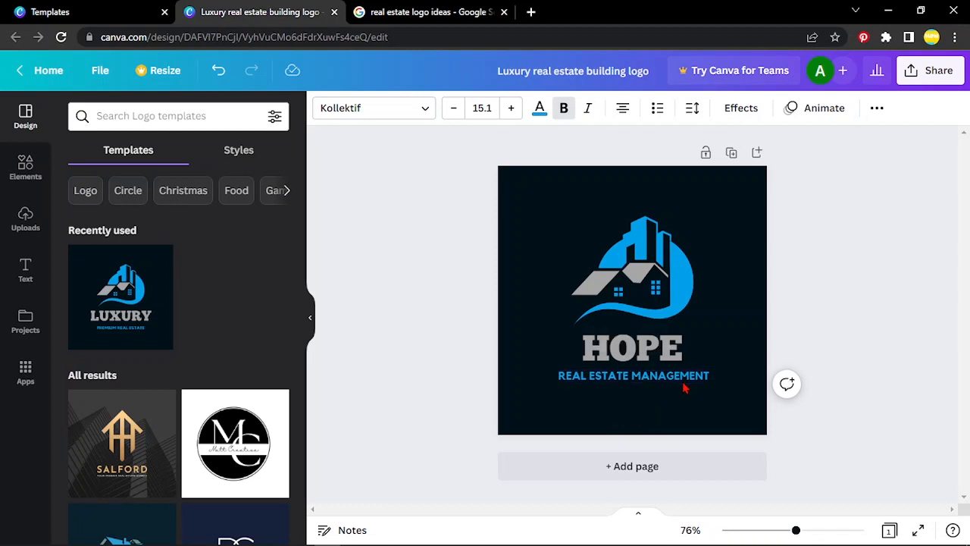
{"action": "key", "text": "Up"}
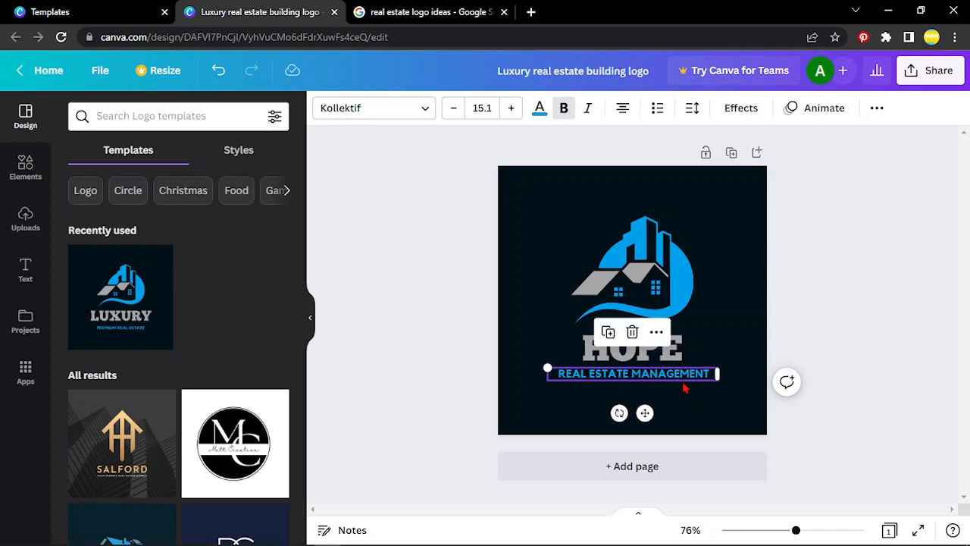
{"action": "left_click", "coordinate": [801, 372]}
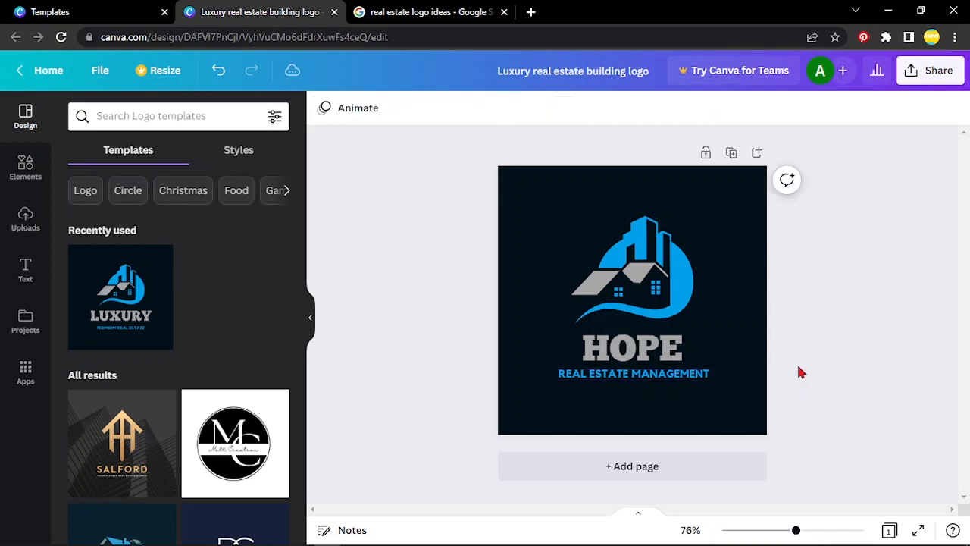
{"action": "left_click", "coordinate": [657, 381]}
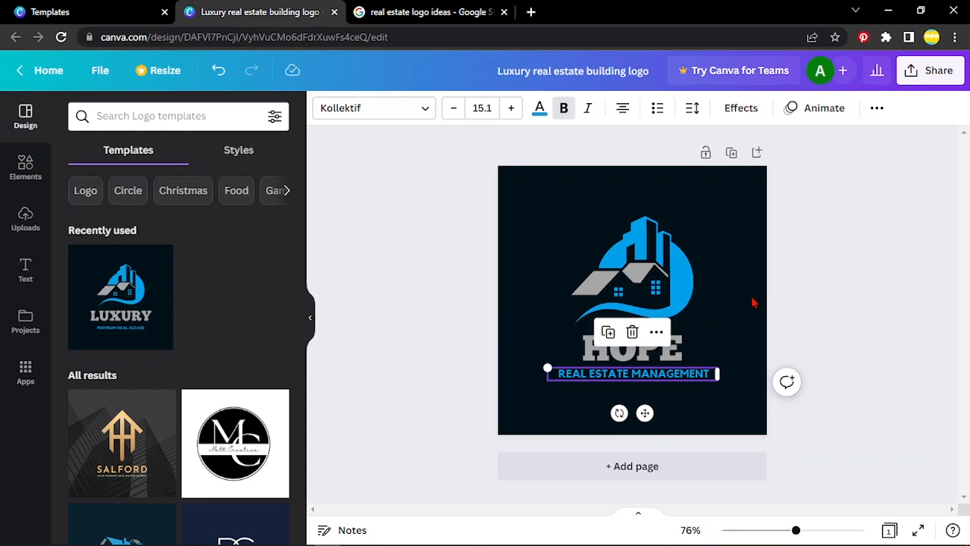
{"action": "left_click", "coordinate": [656, 332]}
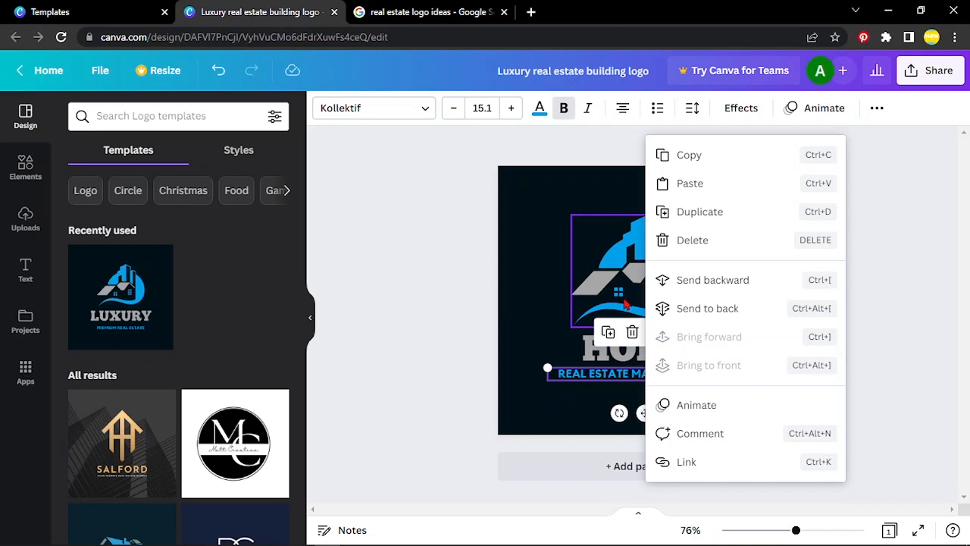
{"action": "left_click", "coordinate": [552, 264]}
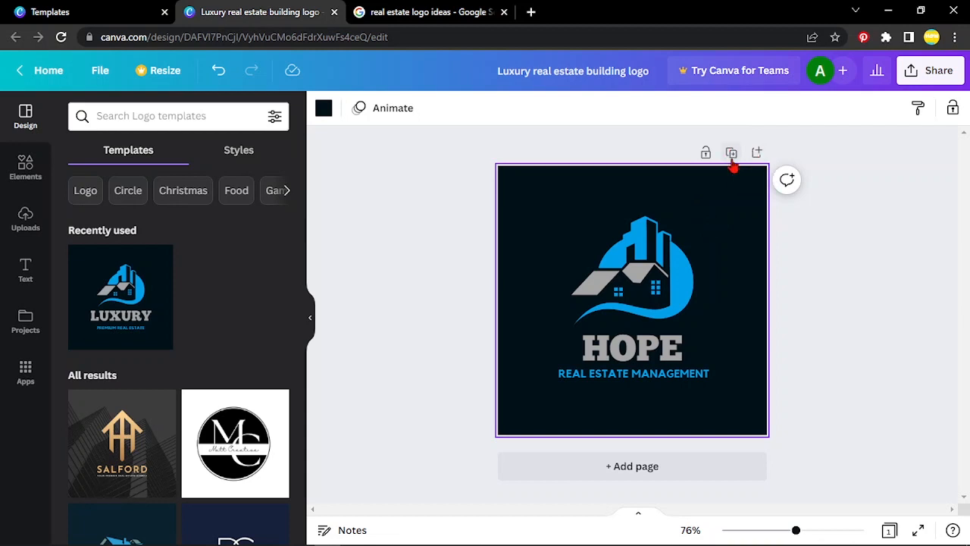
Step: Add a second page to the design and try to paste the copied first page onto it
{"action": "right_click", "coordinate": [701, 230]}
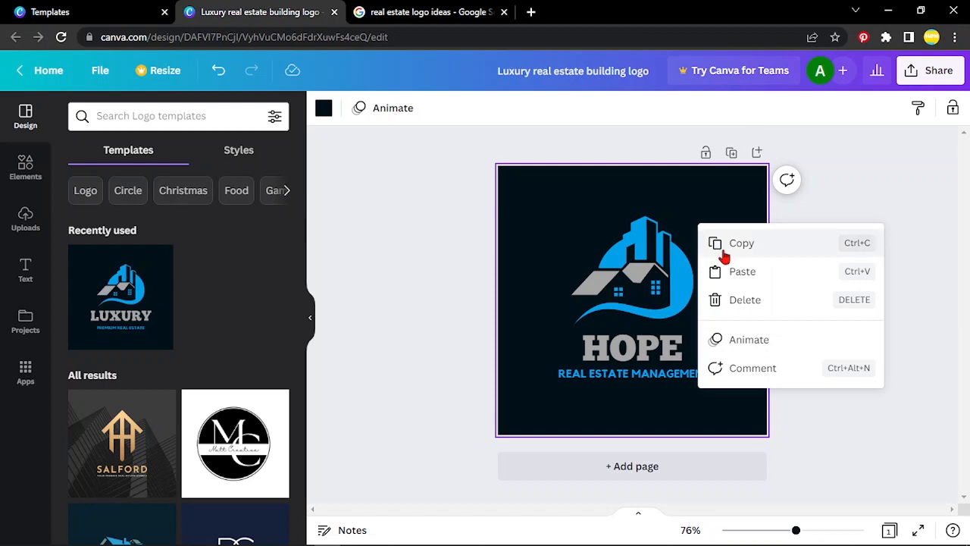
{"action": "left_click", "coordinate": [723, 250]}
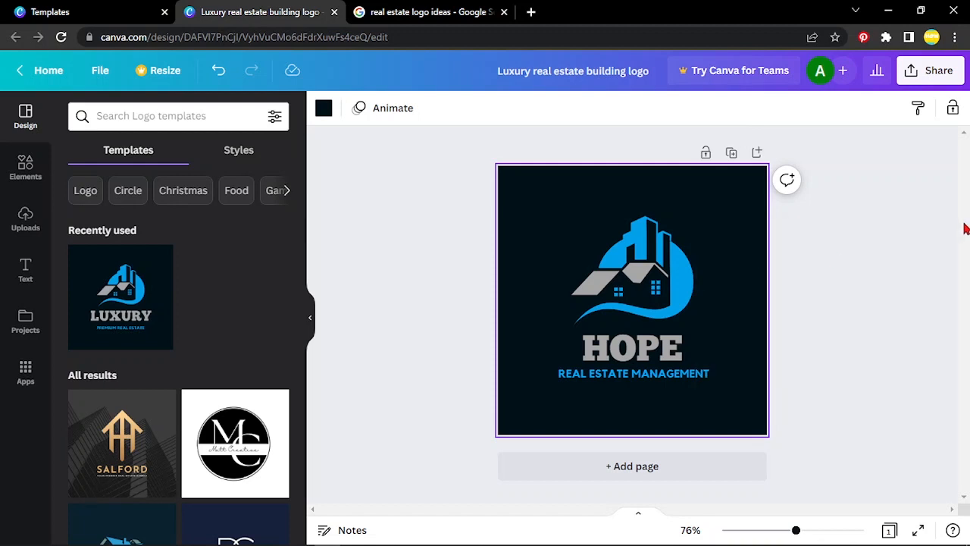
{"action": "left_click", "coordinate": [653, 468]}
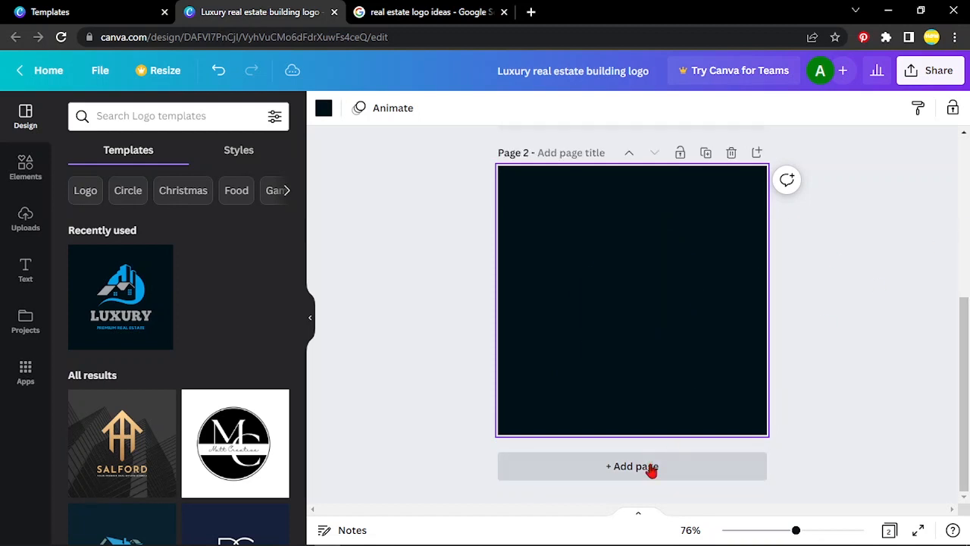
{"action": "right_click", "coordinate": [643, 364]}
{"action": "left_click", "coordinate": [658, 406]}
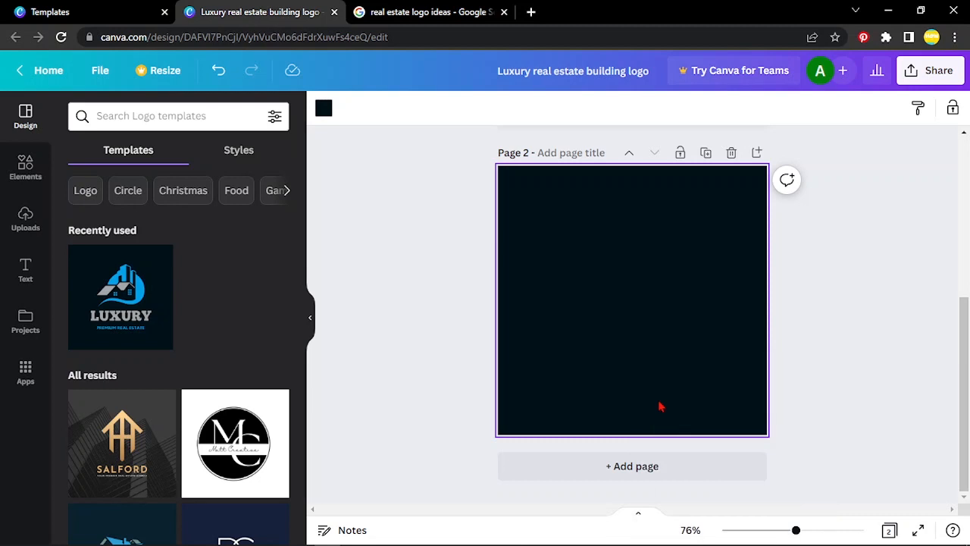
Step: Copy the building graphic from page 1 and paste it onto page 2
{"action": "left_click_drag", "start_coordinate": [965, 313], "coordinate": [965, 218]}
{"action": "left_click", "coordinate": [589, 158]}
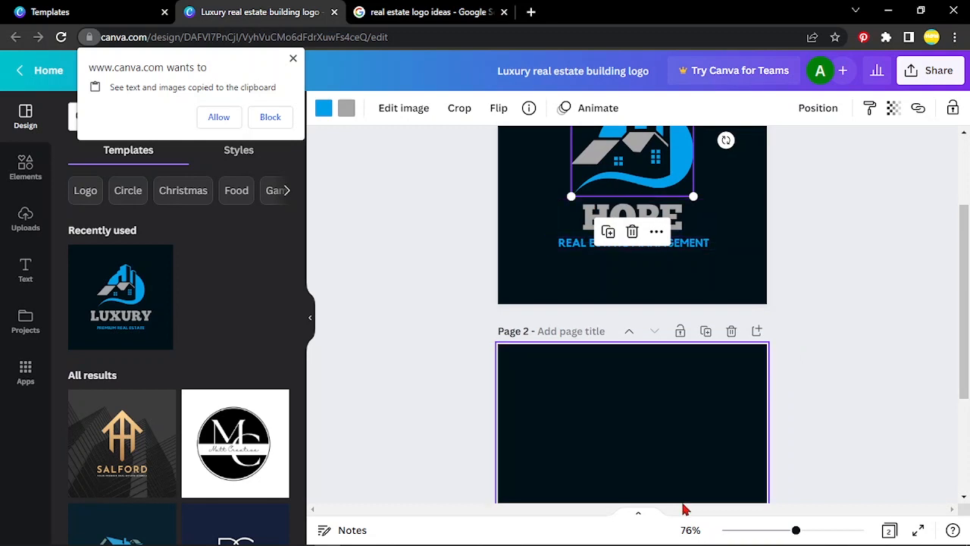
{"action": "left_click", "coordinate": [659, 434]}
{"action": "key", "text": "ctrl+v"}
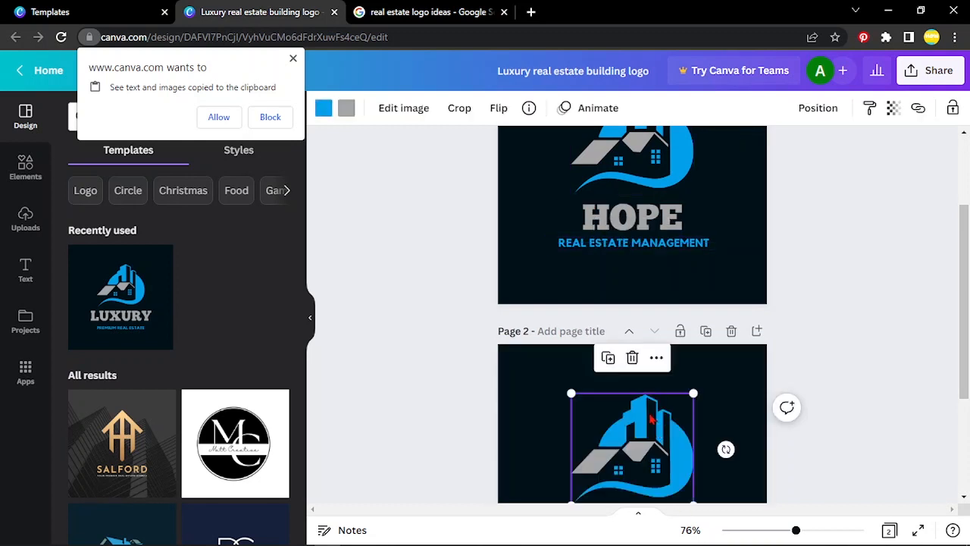
Step: Copy the HOPE heading together with its tagline from page 1 and paste both onto page 2
{"action": "left_click", "coordinate": [607, 233]}
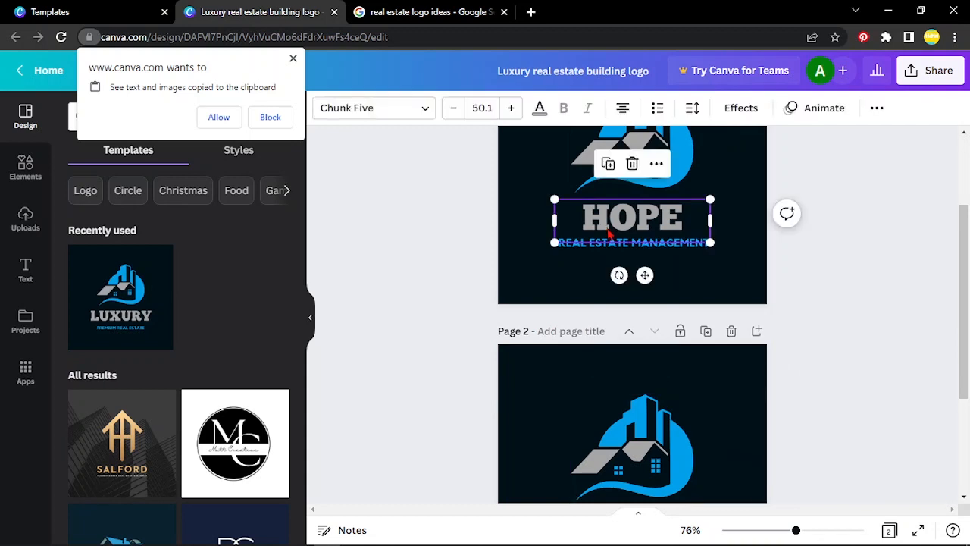
{"action": "left_click", "coordinate": [635, 246], "text": "shift"}
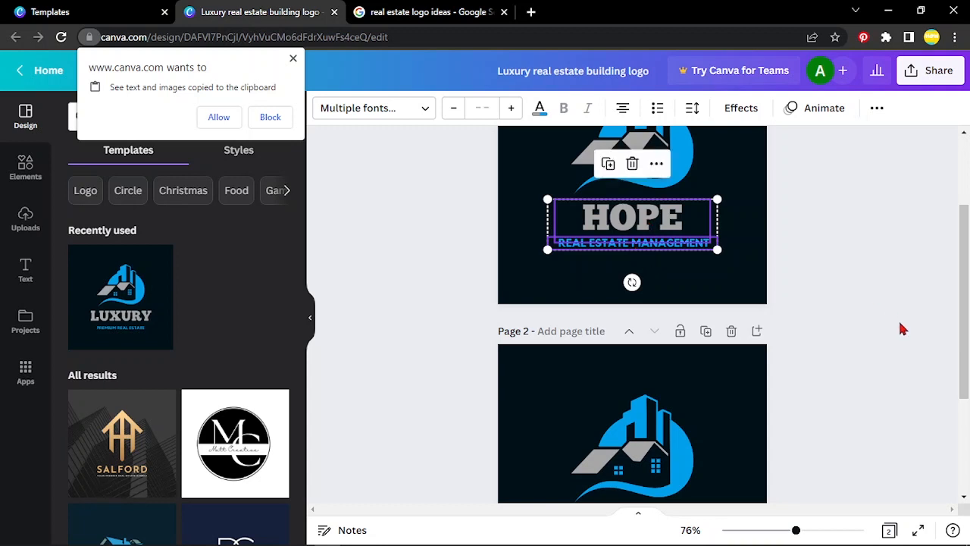
{"action": "scroll", "coordinate": [810, 329], "scroll_direction": "down", "scroll_amount": 1}
{"action": "left_click", "coordinate": [640, 480]}
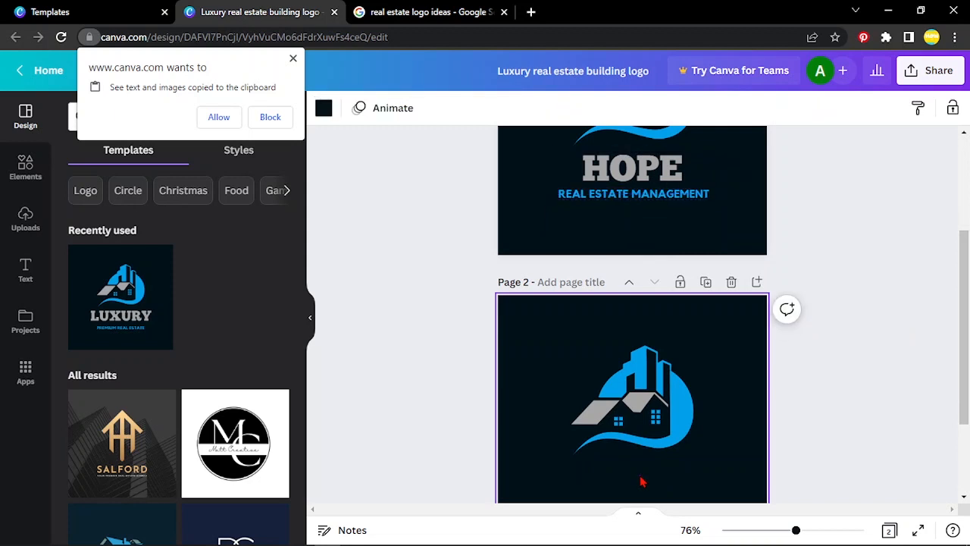
{"action": "key", "text": "ctrl+v"}
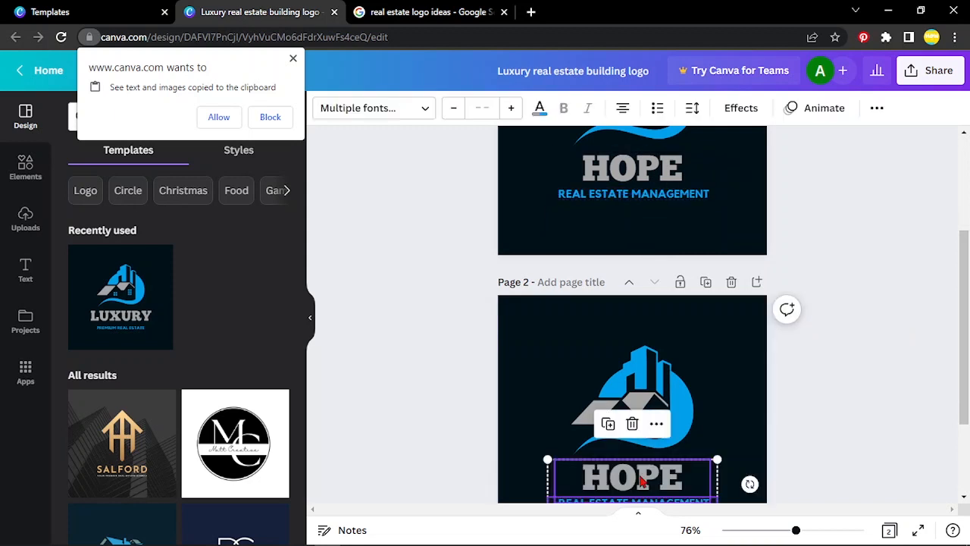
{"action": "left_click", "coordinate": [865, 344]}
{"action": "scroll", "coordinate": [866, 343], "scroll_direction": "down", "scroll_amount": 3}
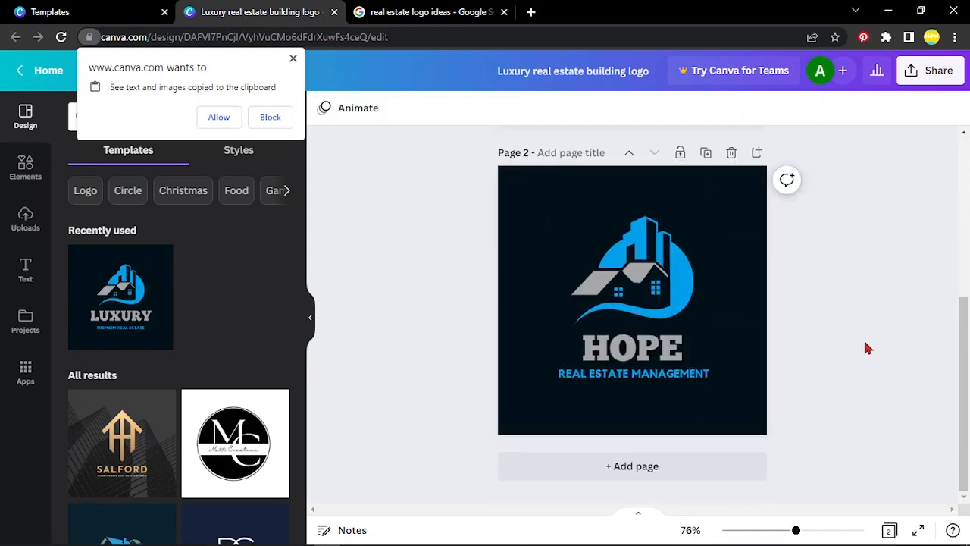
Step: Dismiss the clipboard permission request and close the copying and pasting help dialog
{"action": "scroll", "coordinate": [866, 343], "scroll_direction": "up", "scroll_amount": 2}
{"action": "scroll", "coordinate": [867, 346], "scroll_direction": "up", "scroll_amount": 3}
{"action": "scroll", "coordinate": [866, 346], "scroll_direction": "down", "scroll_amount": 2}
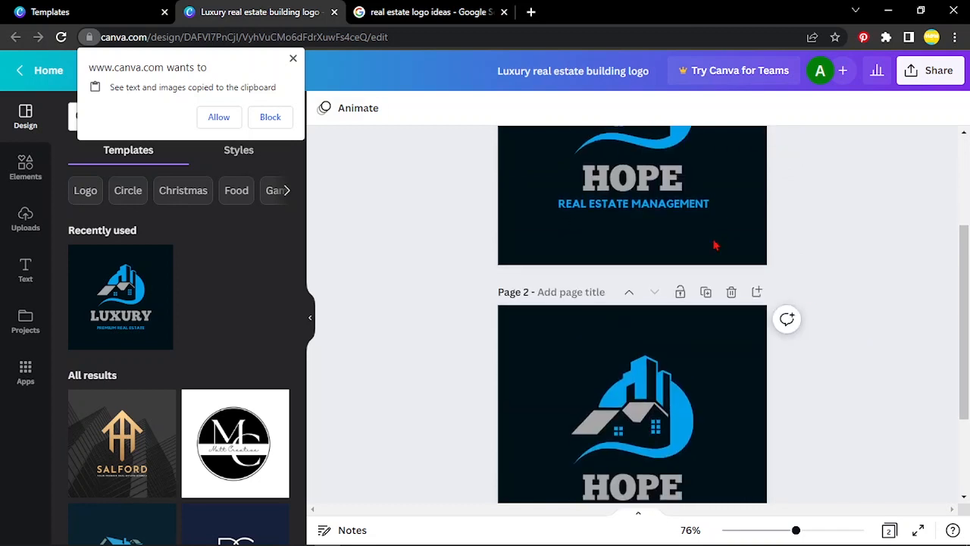
{"action": "left_click", "coordinate": [293, 59]}
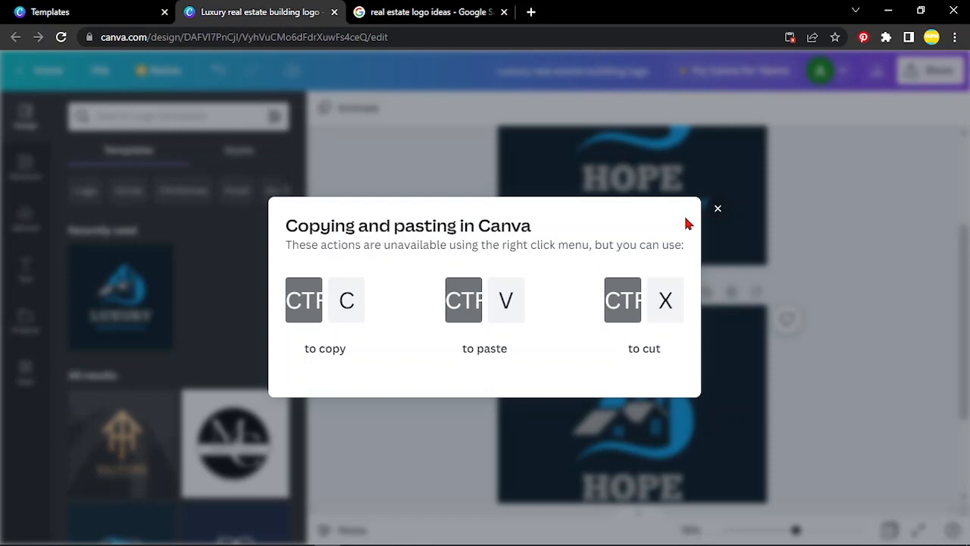
{"action": "left_click", "coordinate": [718, 209]}
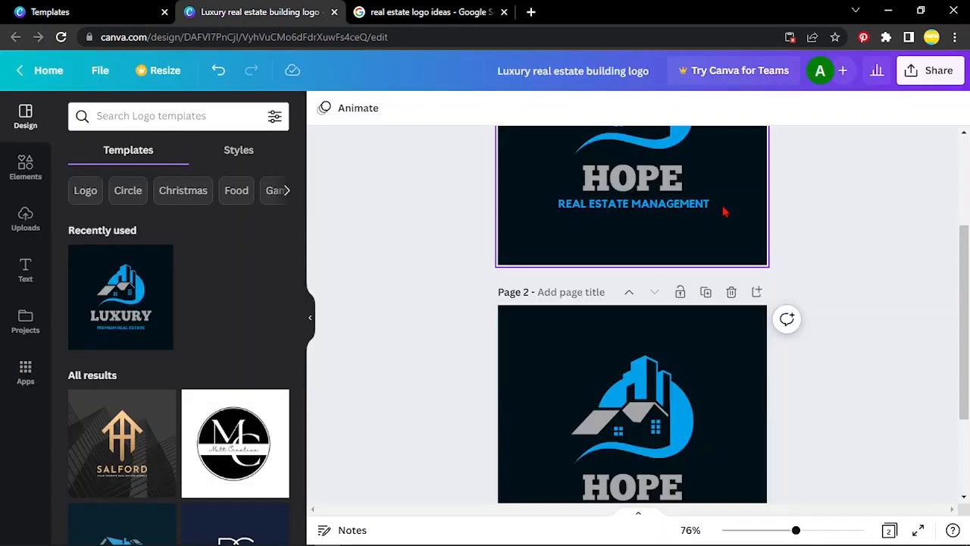
{"action": "scroll", "coordinate": [865, 222], "scroll_direction": "up", "scroll_amount": 3}
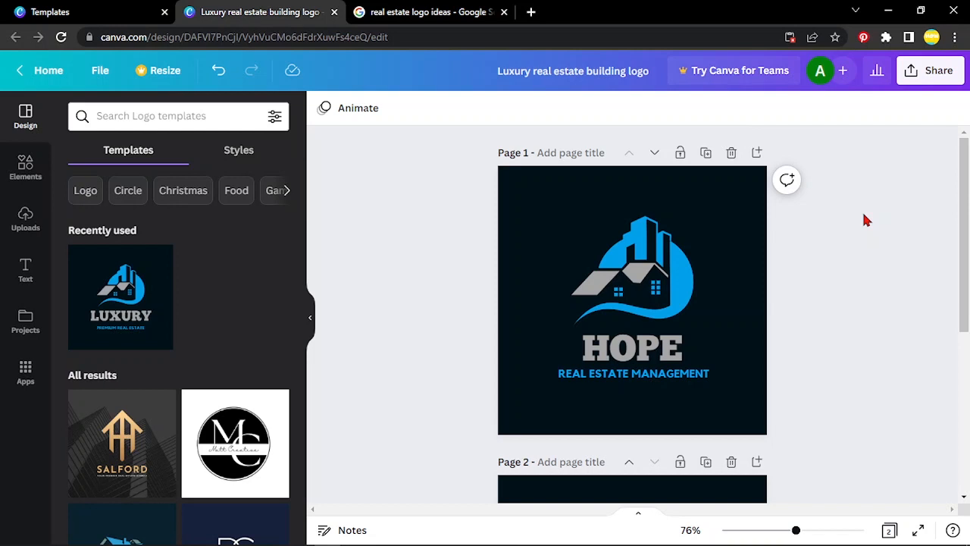
Step: Change the background colour of page 2 to white
{"action": "scroll", "coordinate": [866, 220], "scroll_direction": "down", "scroll_amount": 5}
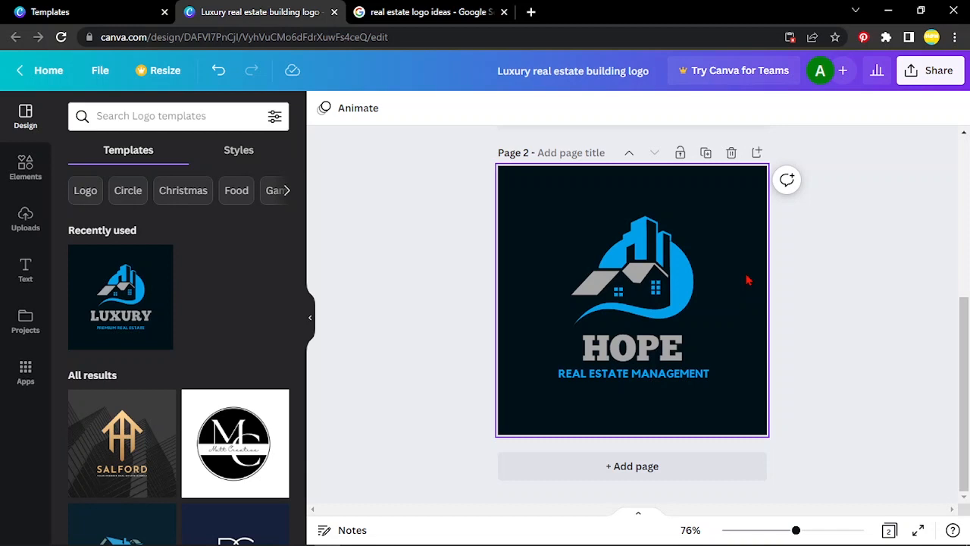
{"action": "left_click", "coordinate": [746, 281]}
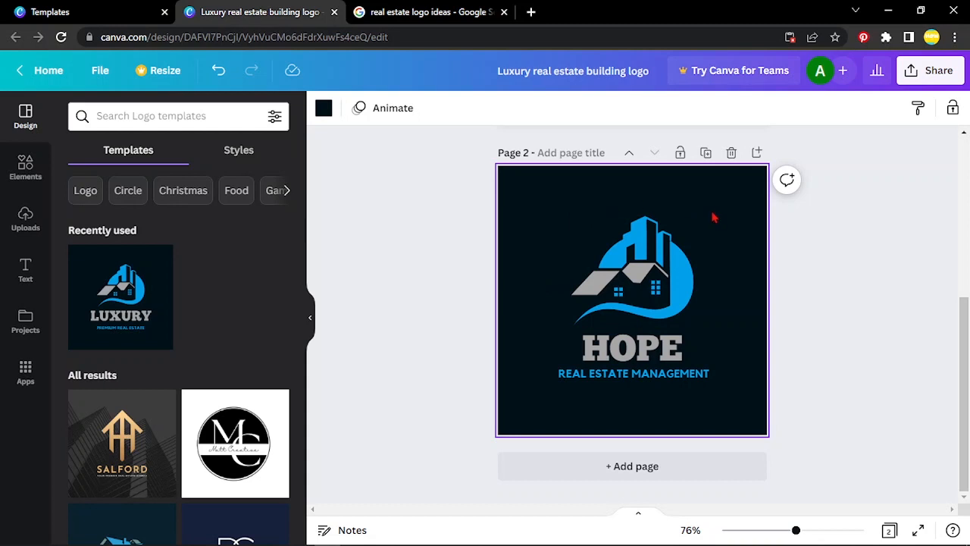
{"action": "left_click", "coordinate": [331, 108]}
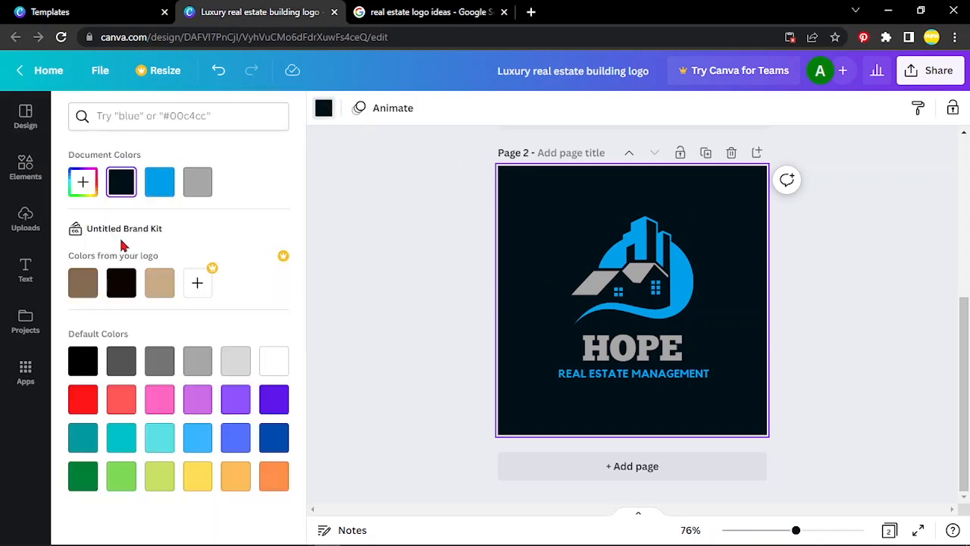
{"action": "left_click", "coordinate": [280, 356]}
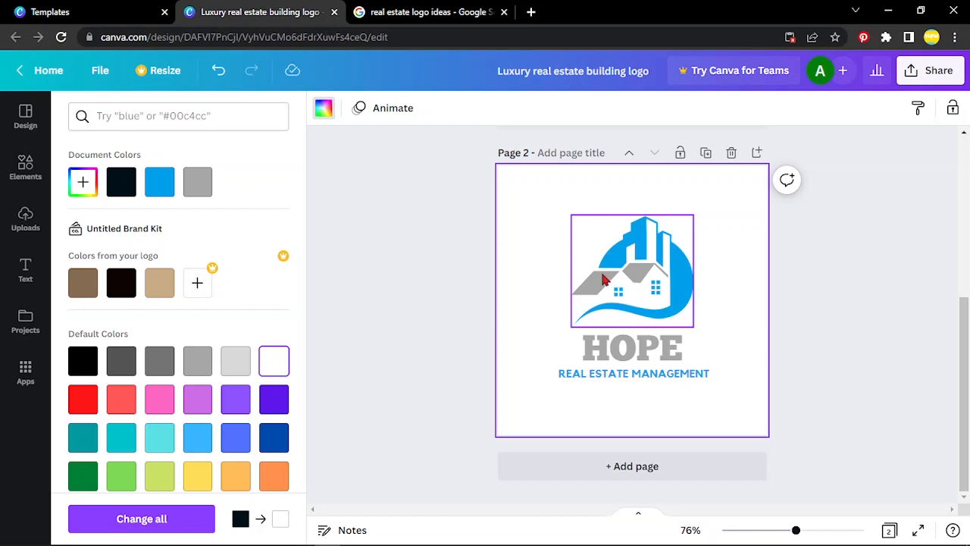
{"action": "left_click", "coordinate": [602, 280]}
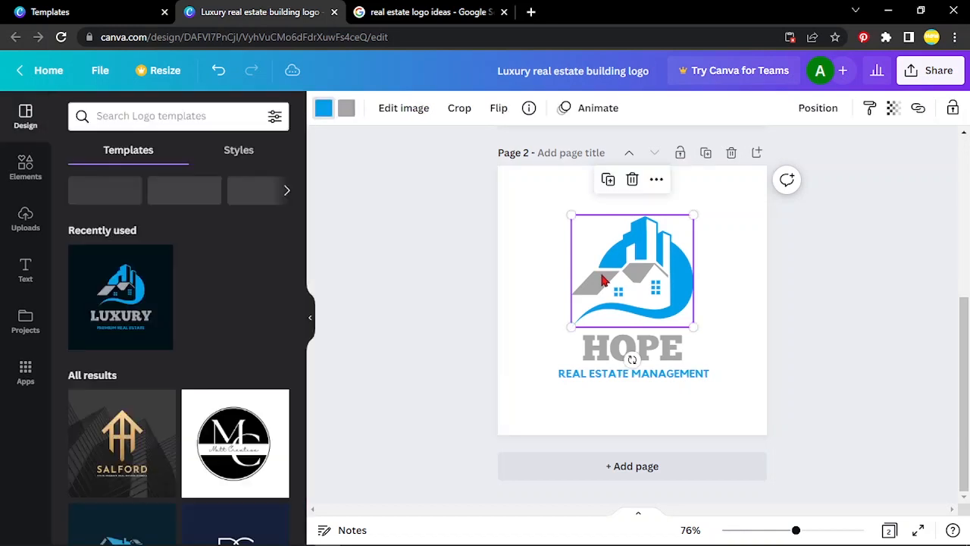
{"action": "left_click", "coordinate": [656, 181]}
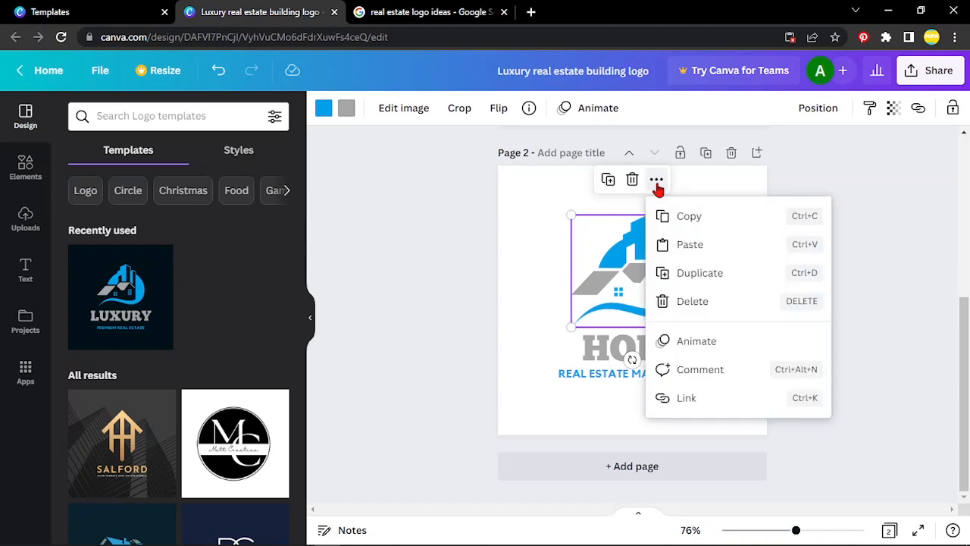
{"action": "left_click", "coordinate": [881, 143]}
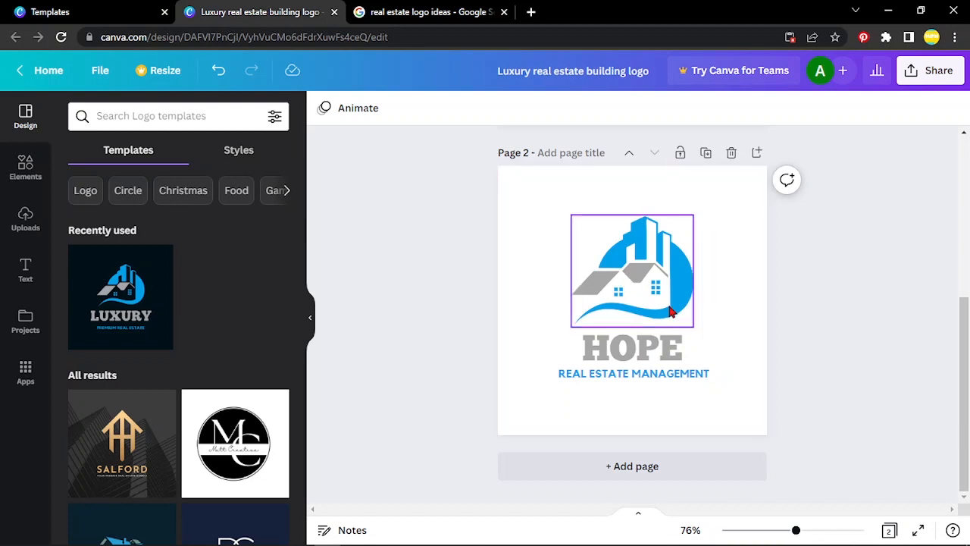
{"action": "left_click", "coordinate": [731, 225]}
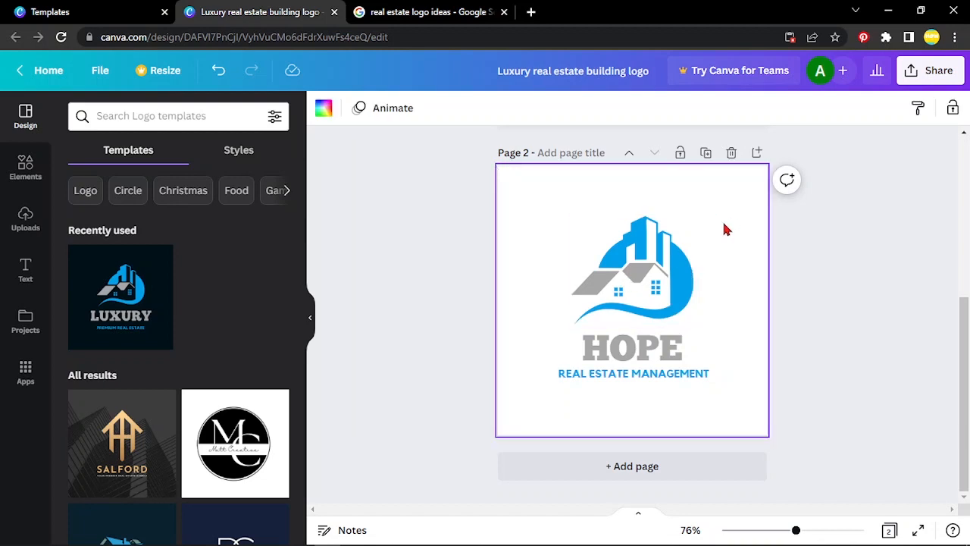
Step: Recolour the blue parts of the building graphic on page 2 to black
{"action": "left_click", "coordinate": [684, 263]}
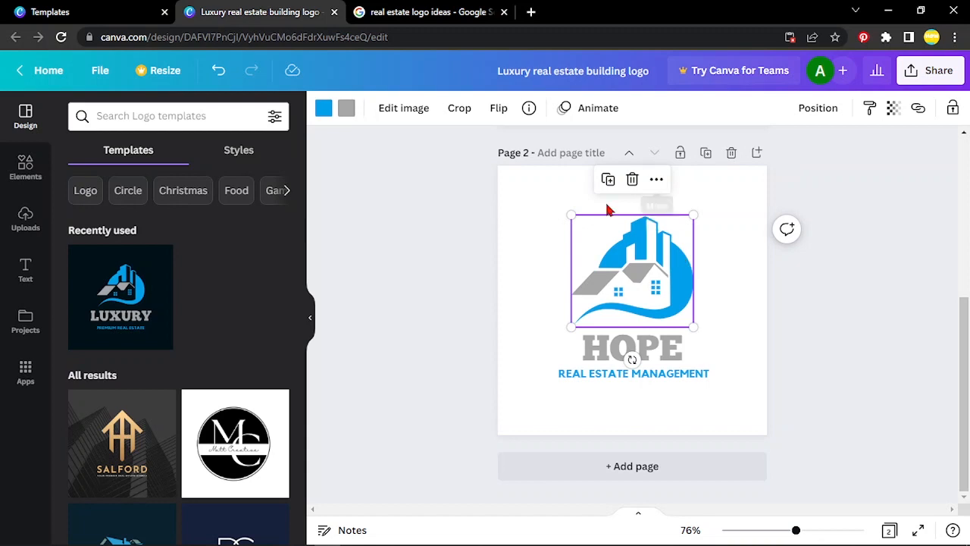
{"action": "left_click", "coordinate": [324, 110]}
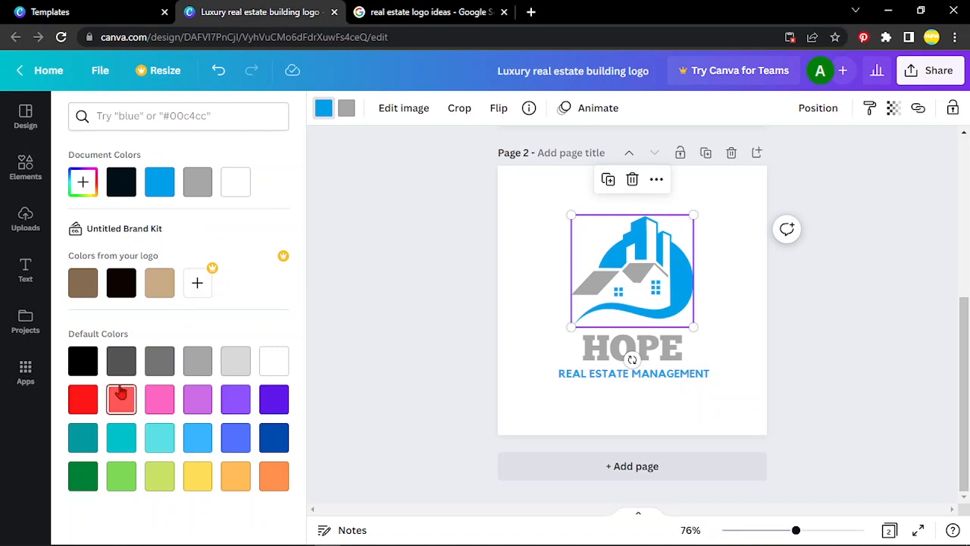
{"action": "left_click", "coordinate": [82, 362]}
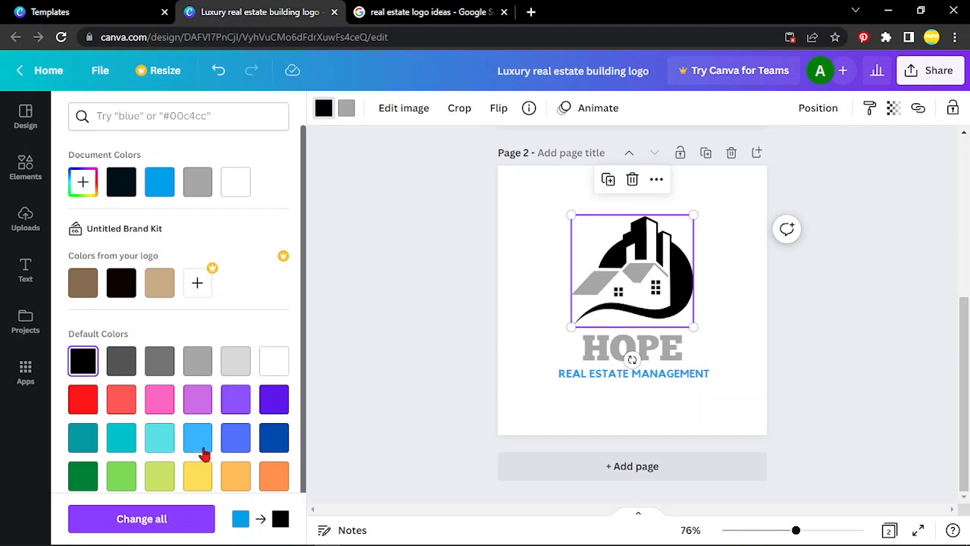
Step: Recolour both the black parts and the grey roofs of the building graphic on page 2 to dark blue
{"action": "left_click", "coordinate": [275, 436]}
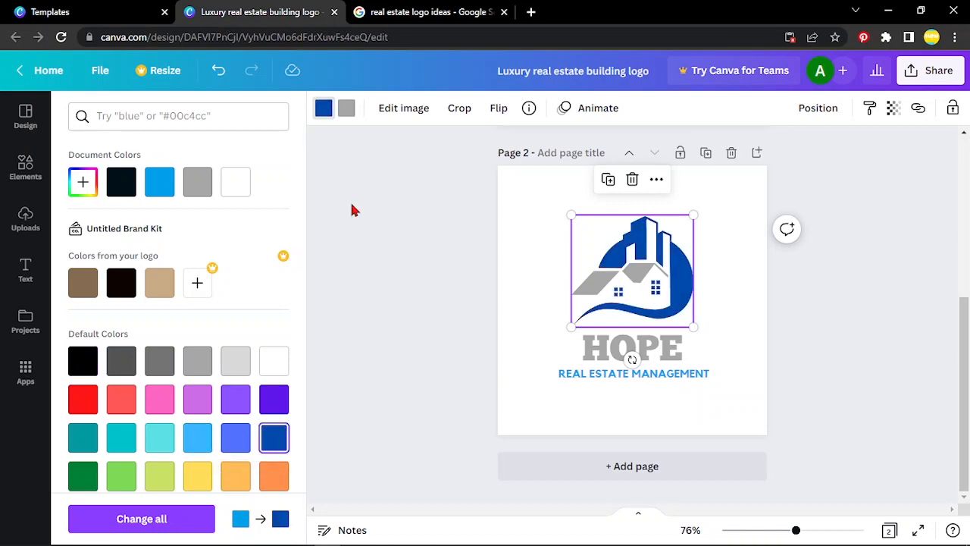
{"action": "left_click", "coordinate": [349, 109]}
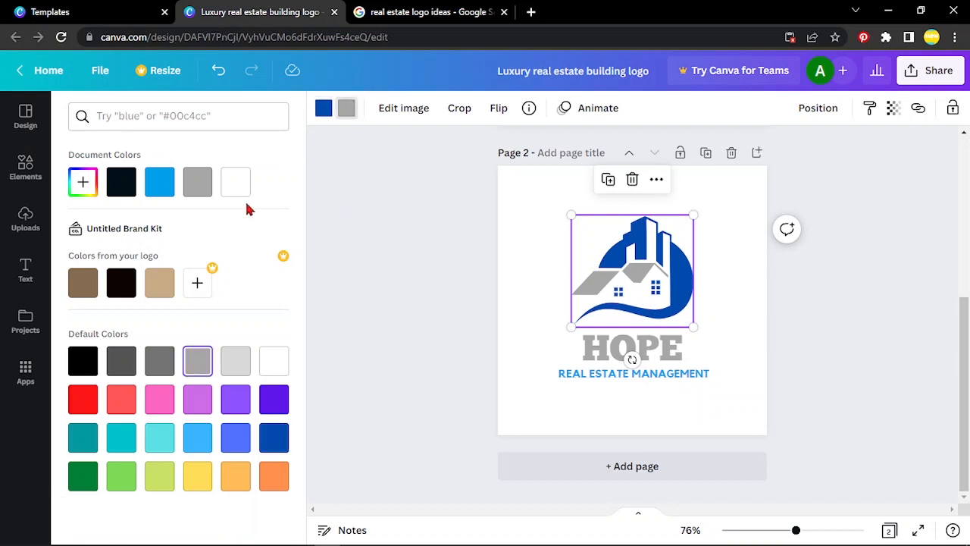
{"action": "left_click", "coordinate": [119, 285]}
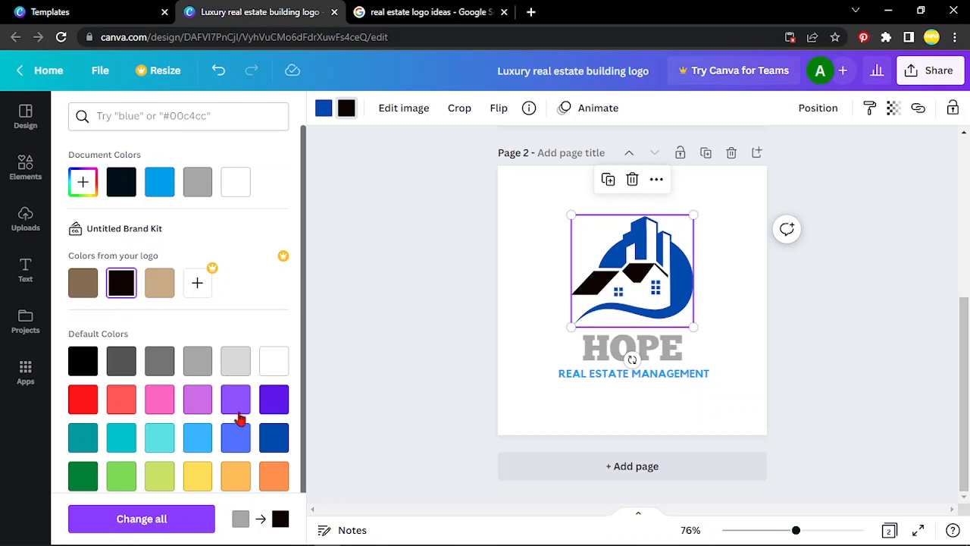
{"action": "left_click", "coordinate": [278, 436]}
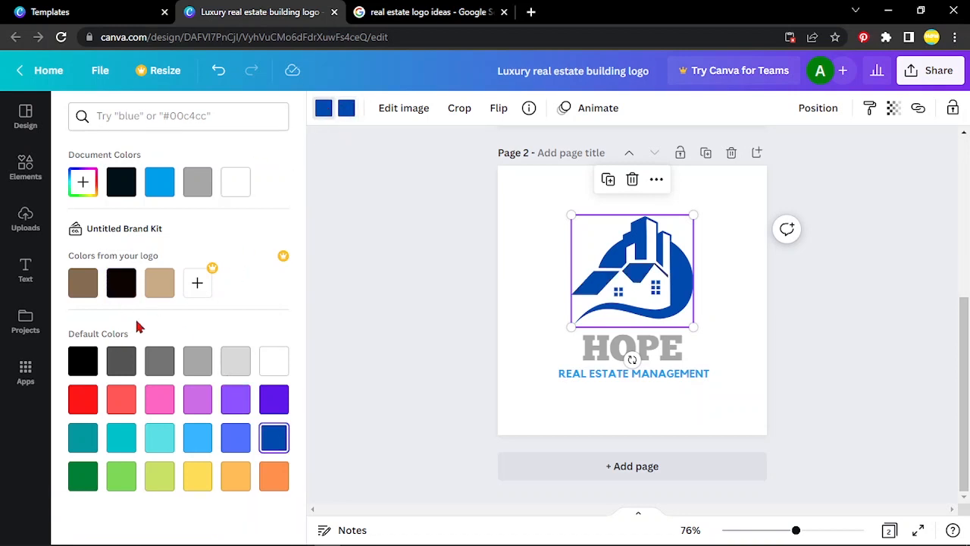
Step: Try black and dark grey for the buildings and swoosh of the page 2 graphic, keeping the roofs dark blue
{"action": "left_click", "coordinate": [88, 361]}
{"action": "left_click", "coordinate": [115, 366]}
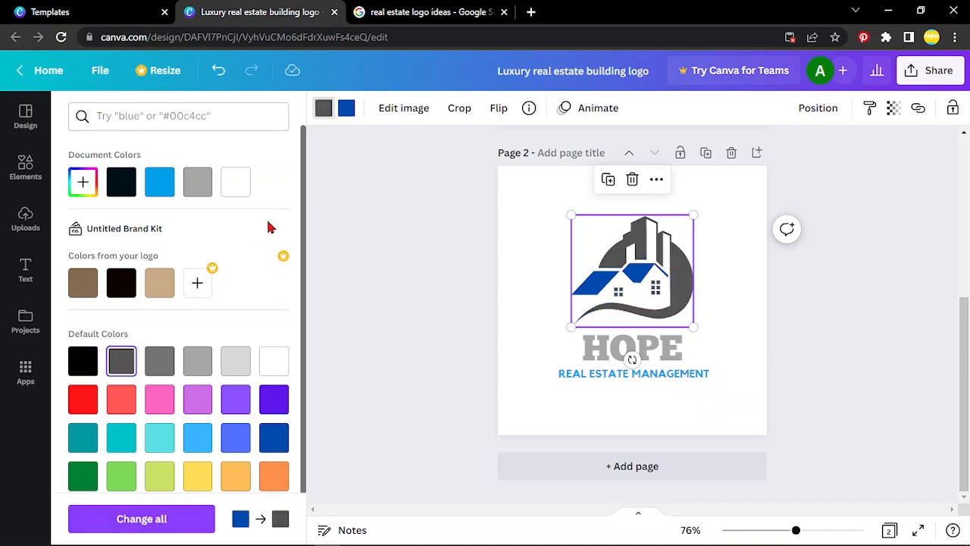
{"action": "scroll", "coordinate": [250, 270], "scroll_direction": "down", "scroll_amount": 1}
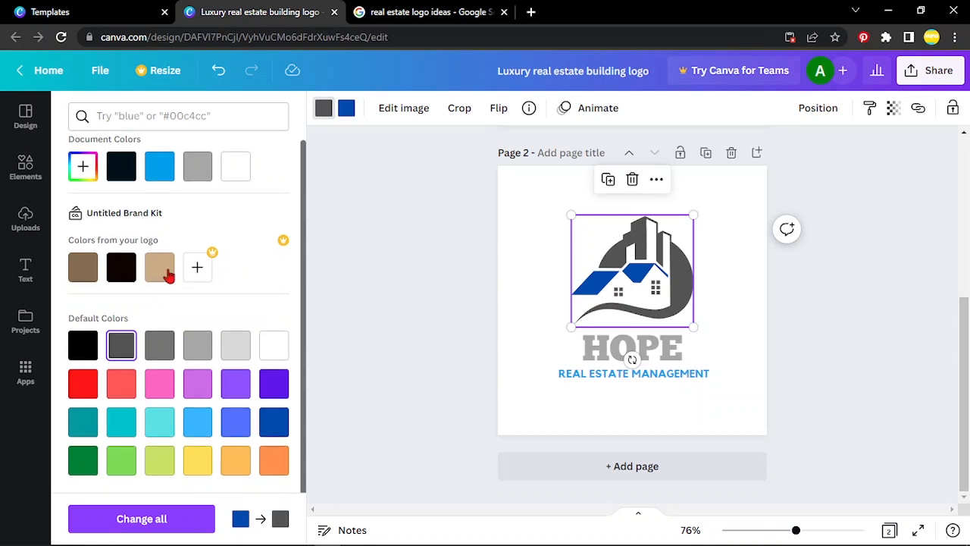
{"action": "scroll", "coordinate": [168, 275], "scroll_direction": "up", "scroll_amount": 1}
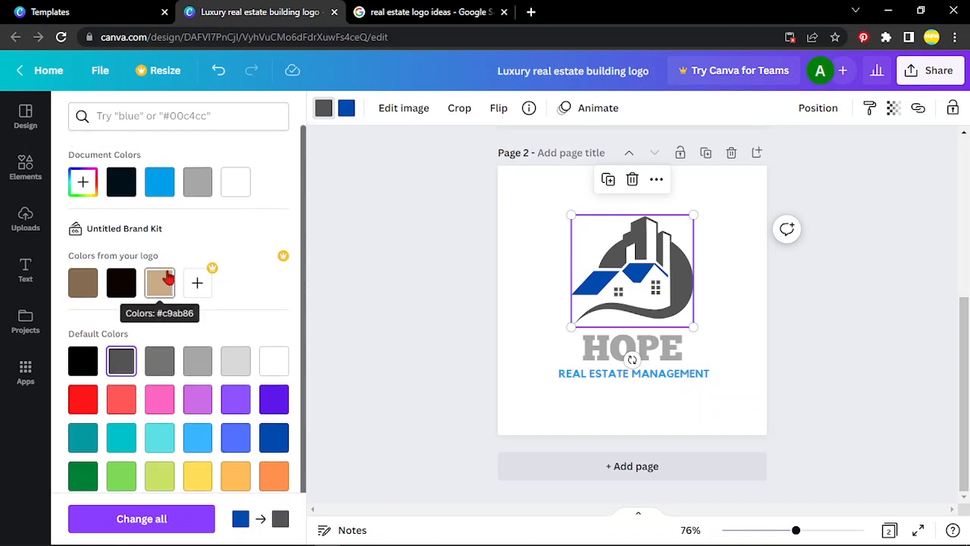
Step: Set the buildings and swoosh of the page 2 graphic to the custom near-black #0F0F10, trying darker blue shades first
{"action": "left_click", "coordinate": [87, 180]}
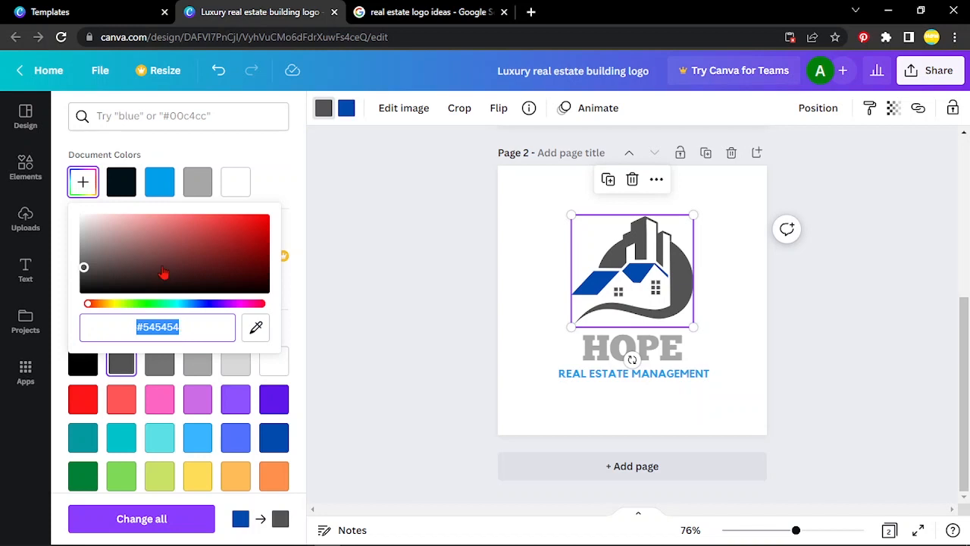
{"action": "left_click", "coordinate": [195, 305]}
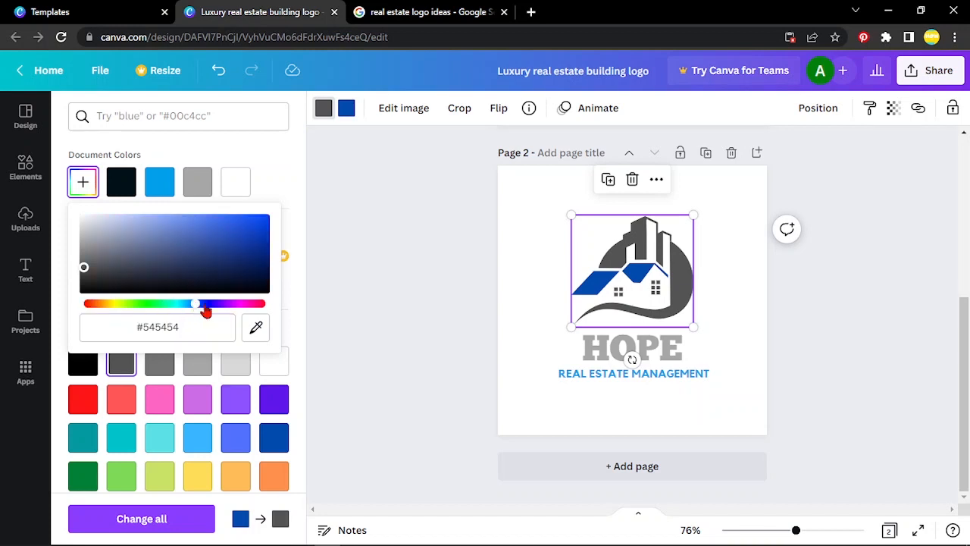
{"action": "left_click", "coordinate": [213, 224]}
{"action": "left_click", "coordinate": [221, 242]}
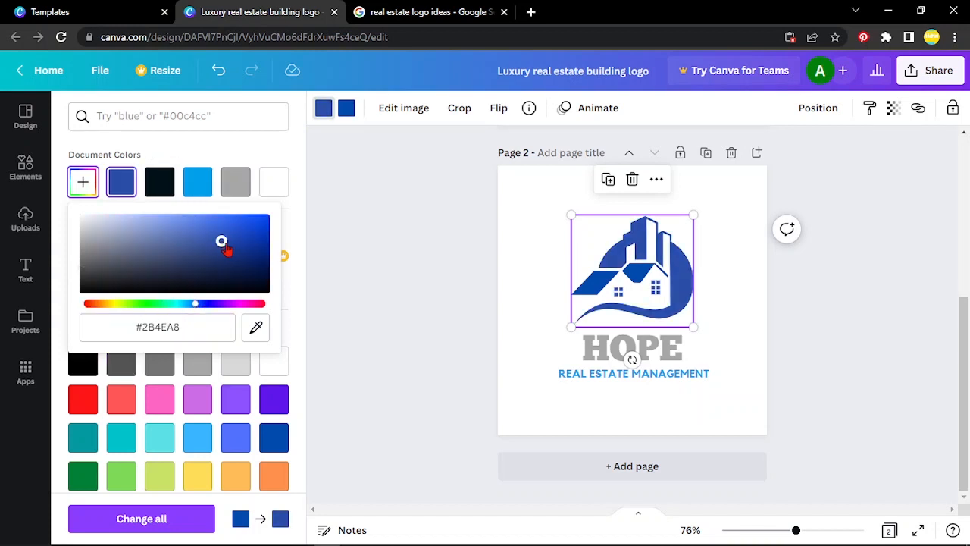
{"action": "left_click", "coordinate": [232, 244]}
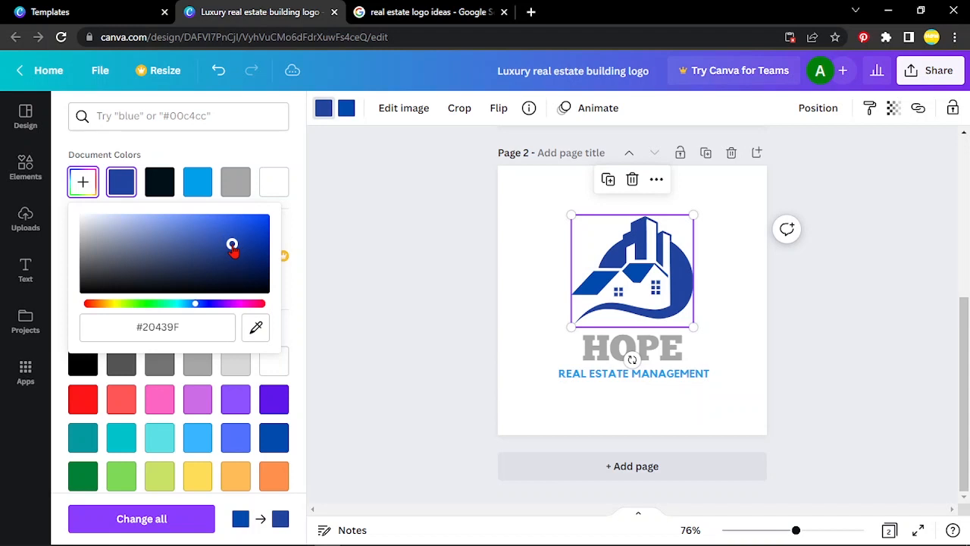
{"action": "left_click", "coordinate": [254, 287]}
{"action": "left_click", "coordinate": [249, 282]}
{"action": "left_click", "coordinate": [246, 282]}
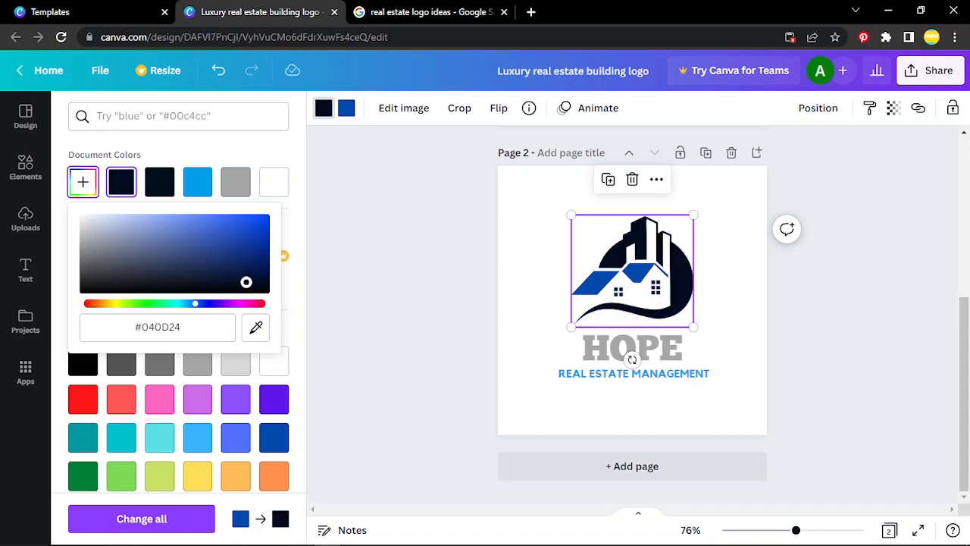
{"action": "left_click_drag", "start_coordinate": [247, 282], "coordinate": [234, 287]}
{"action": "mouse_move", "coordinate": [106, 284]}
{"action": "left_mouse_down"}
{"action": "mouse_move", "coordinate": [102, 277]}
{"action": "mouse_move", "coordinate": [91, 288]}
{"action": "left_mouse_up"}
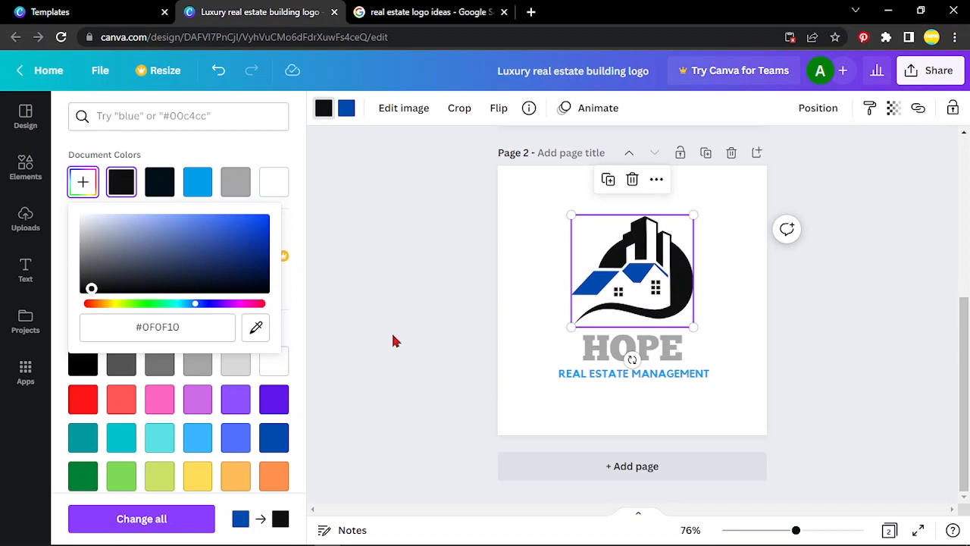
{"action": "left_click", "coordinate": [455, 373]}
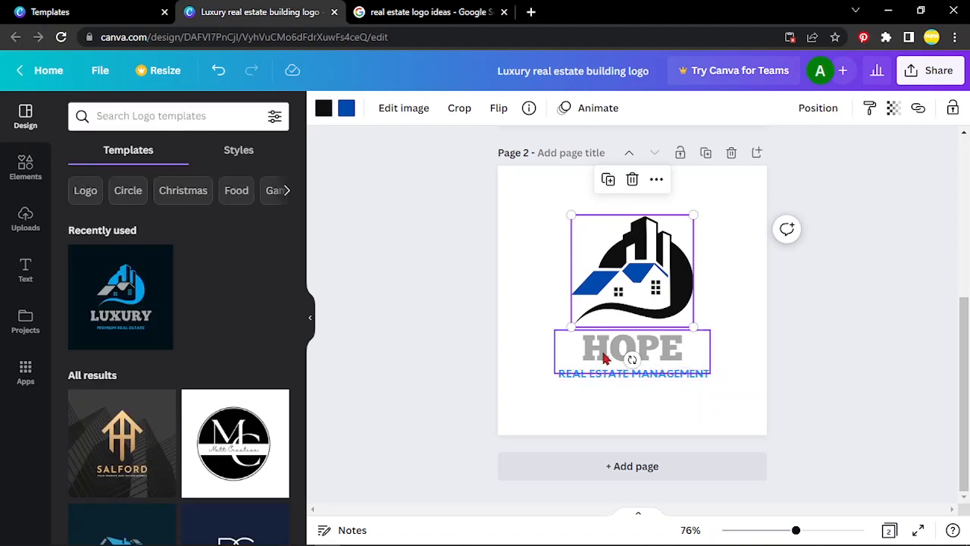
Step: Recolour the HOPE heading on page 2 to the document's very dark navy and apply the colour change across all pages
{"action": "left_click", "coordinate": [604, 359]}
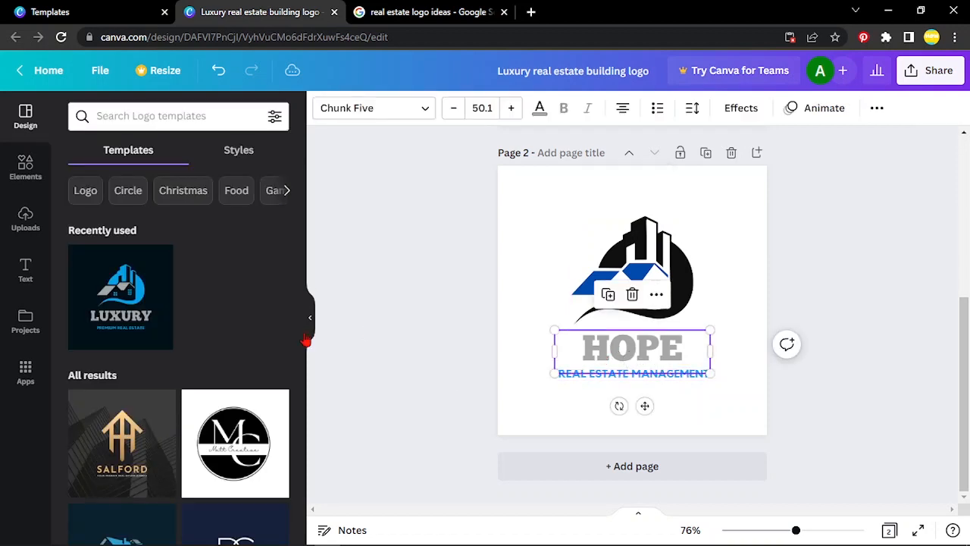
{"action": "left_click", "coordinate": [539, 118]}
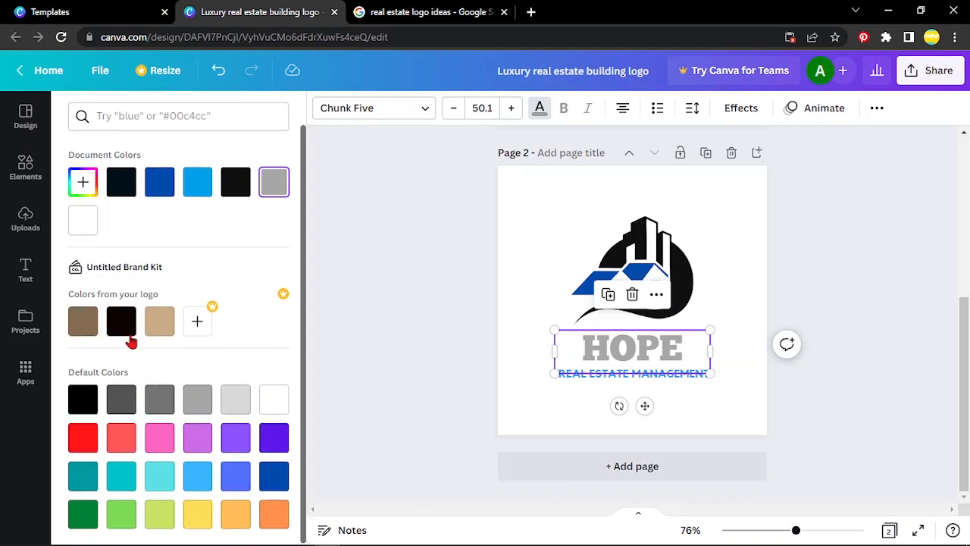
{"action": "left_click", "coordinate": [119, 189]}
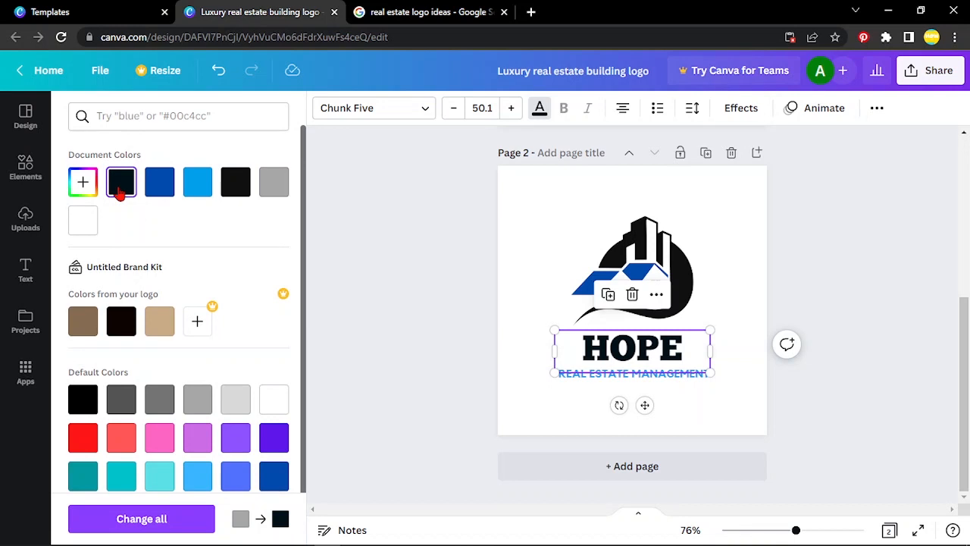
{"action": "left_click", "coordinate": [155, 518]}
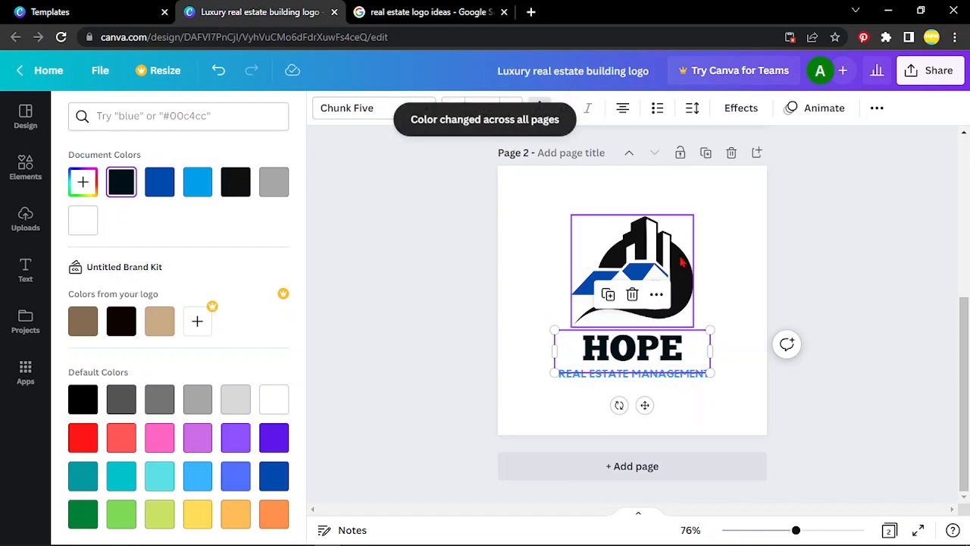
{"action": "left_click", "coordinate": [813, 269]}
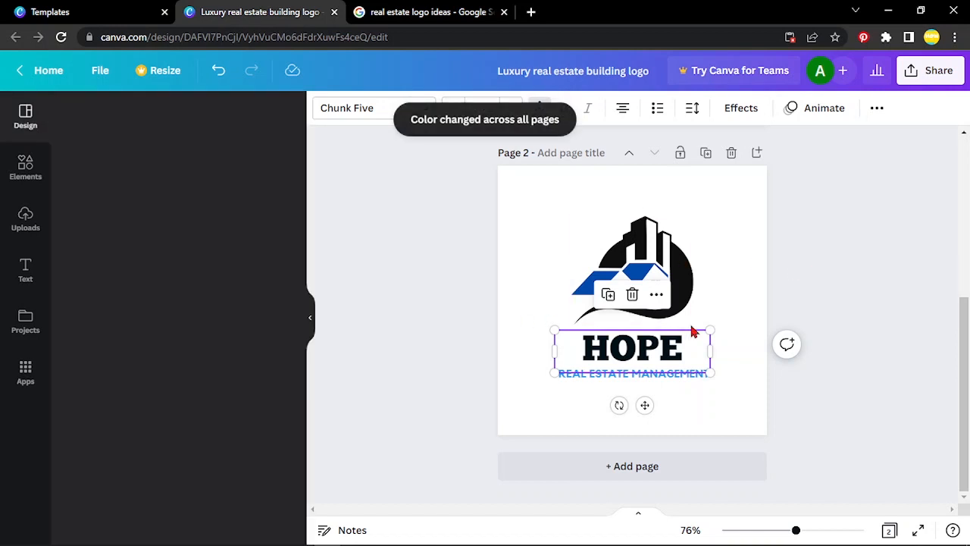
{"action": "left_click", "coordinate": [749, 263]}
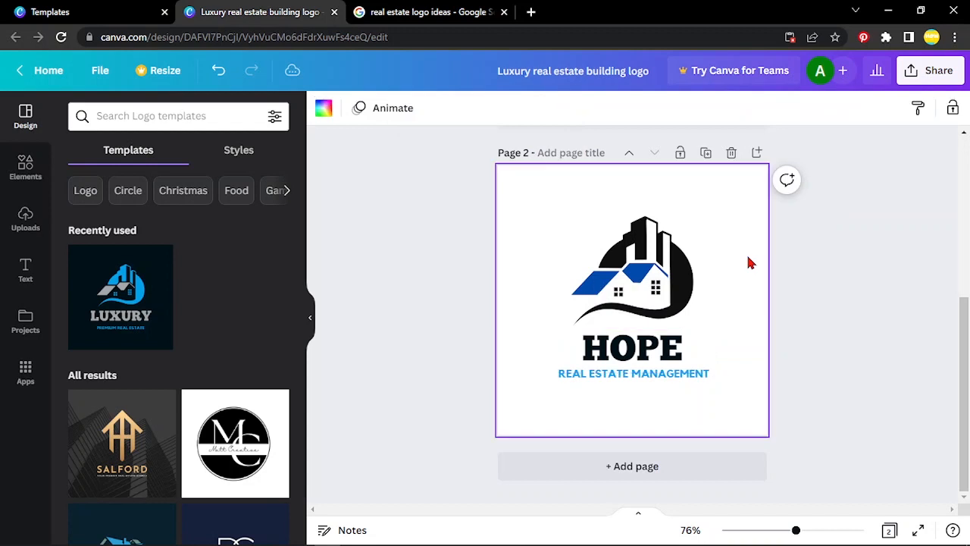
Step: Match the roofs of the building graphic on page 2 to the tagline's light blue
{"action": "left_click", "coordinate": [660, 379]}
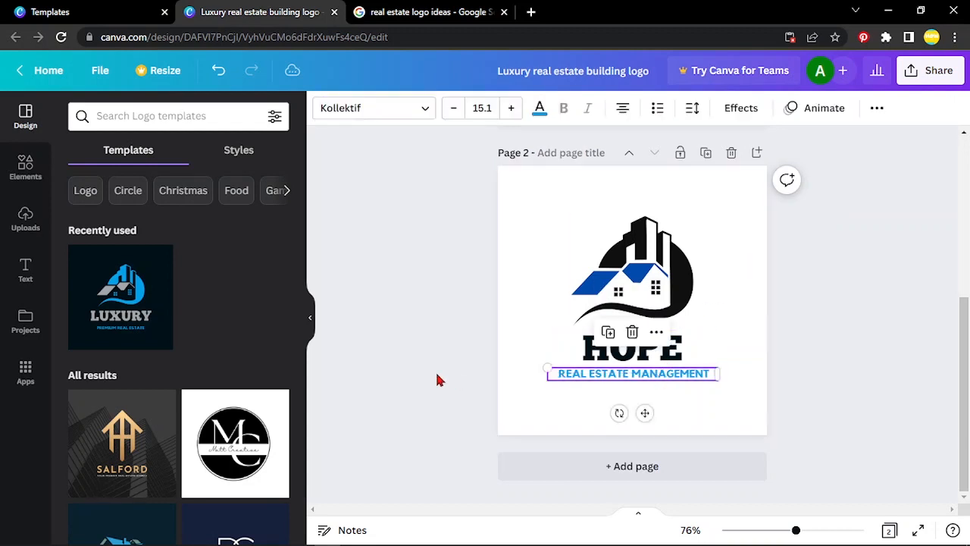
{"action": "left_click", "coordinate": [539, 111]}
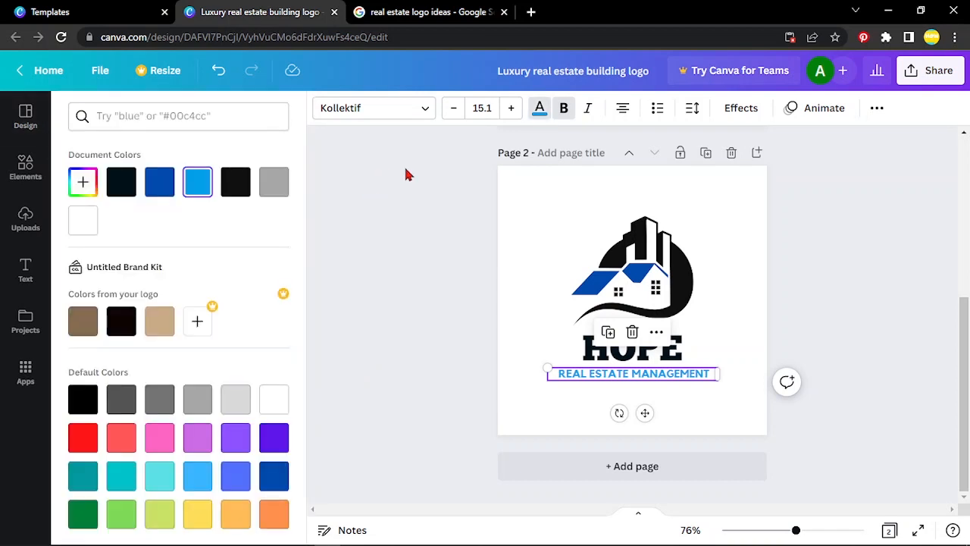
{"action": "left_click", "coordinate": [595, 291]}
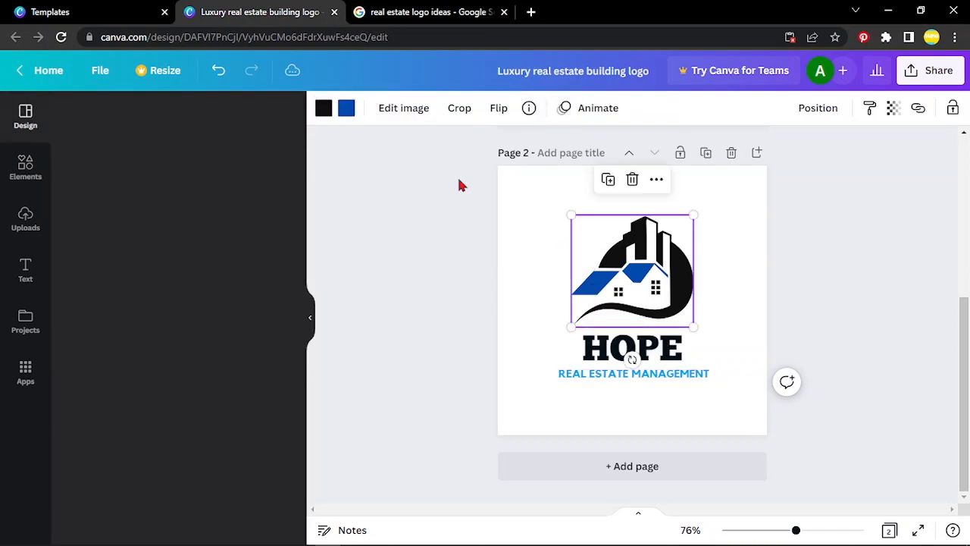
{"action": "left_click", "coordinate": [346, 112]}
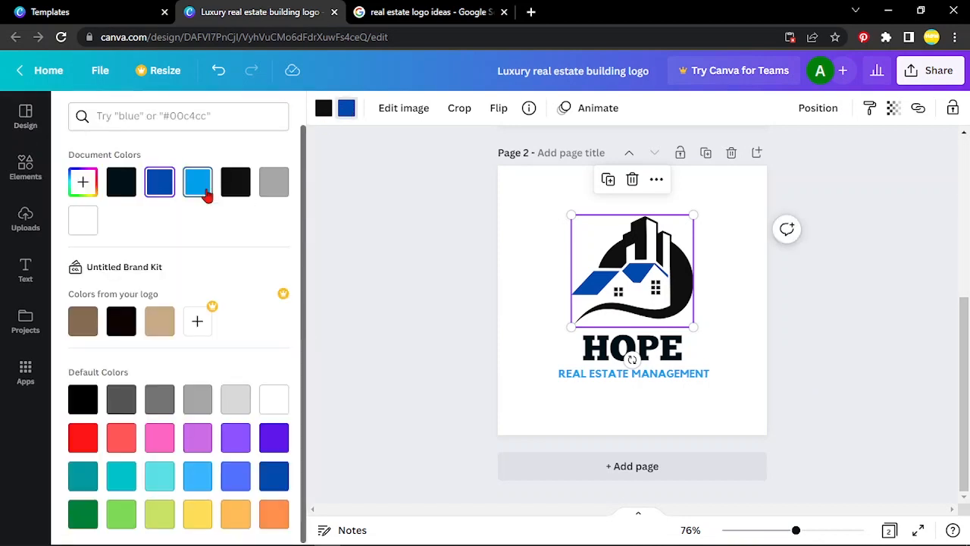
{"action": "left_click", "coordinate": [199, 186]}
{"action": "left_click", "coordinate": [446, 206]}
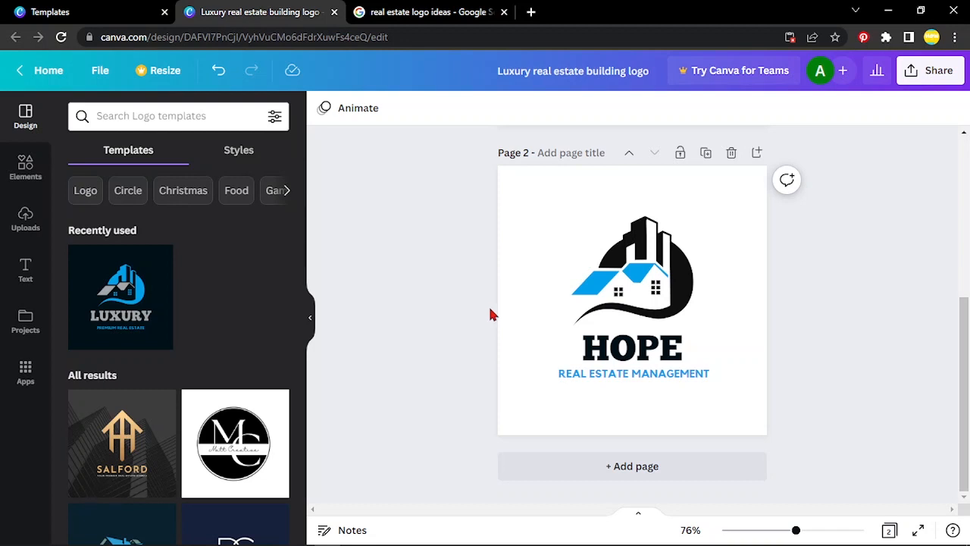
Step: Try the REAL ESTATE MANAGEMENT tagline on page 2 with and without bold
{"action": "left_click", "coordinate": [604, 383]}
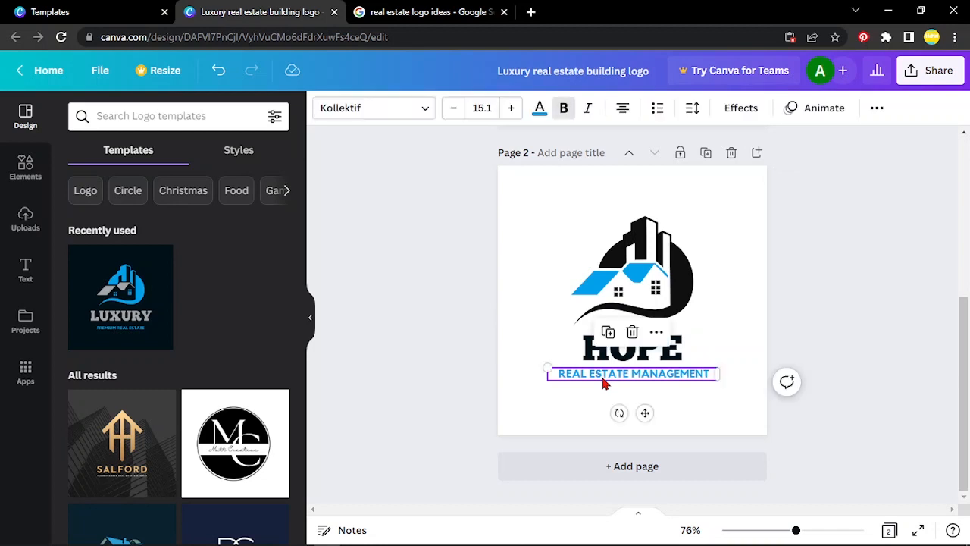
{"action": "left_click", "coordinate": [564, 109]}
{"action": "left_click", "coordinate": [564, 108]}
{"action": "left_click", "coordinate": [564, 109]}
{"action": "left_click", "coordinate": [810, 278]}
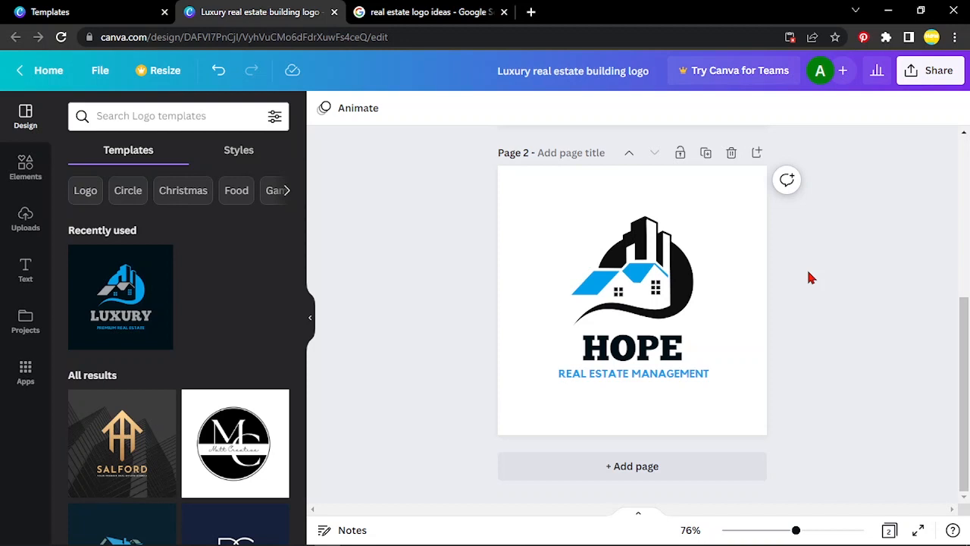
Step: Check the HOPE heading on page 1 and undo the latest changes back through the all-pages colour change
{"action": "scroll", "coordinate": [809, 276], "scroll_direction": "up", "scroll_amount": 5}
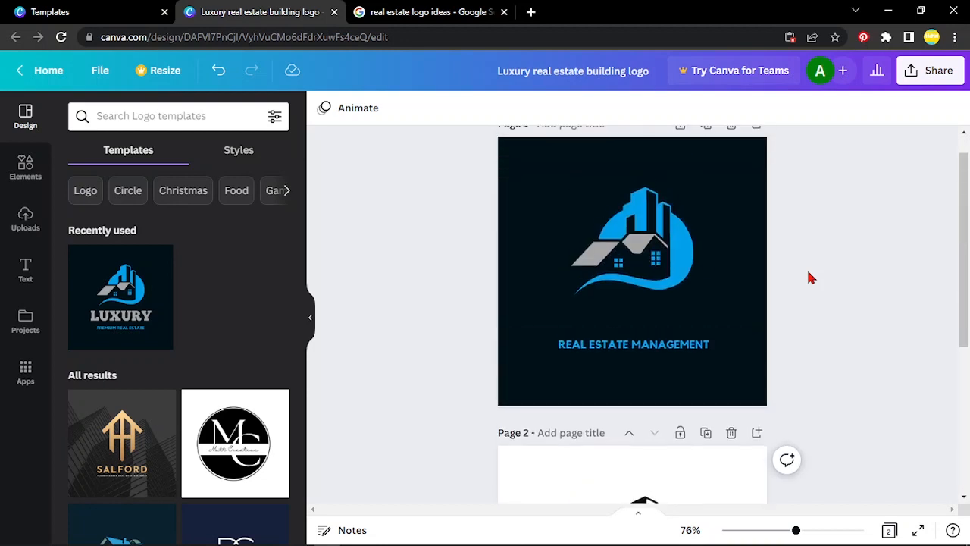
{"action": "left_click", "coordinate": [647, 351]}
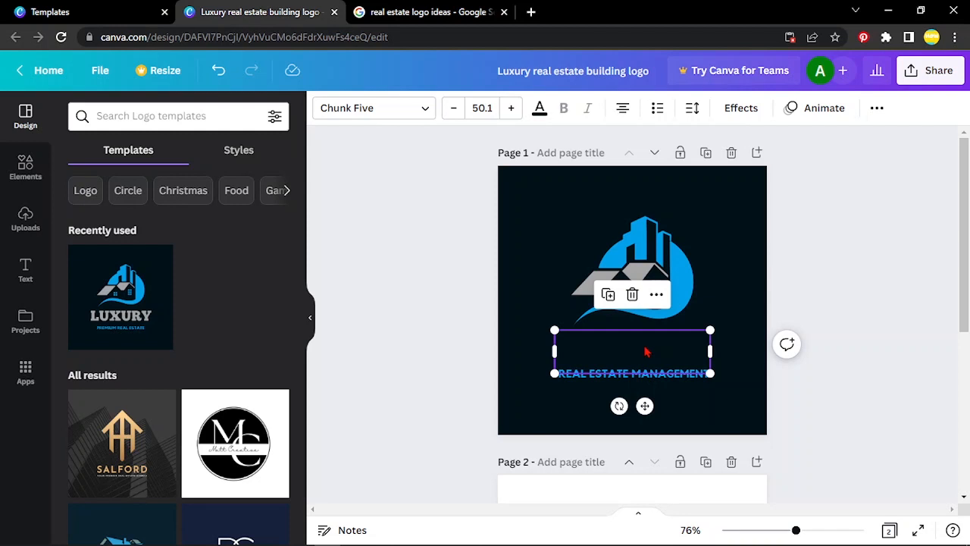
{"action": "scroll", "coordinate": [647, 351], "scroll_direction": "down", "scroll_amount": 2}
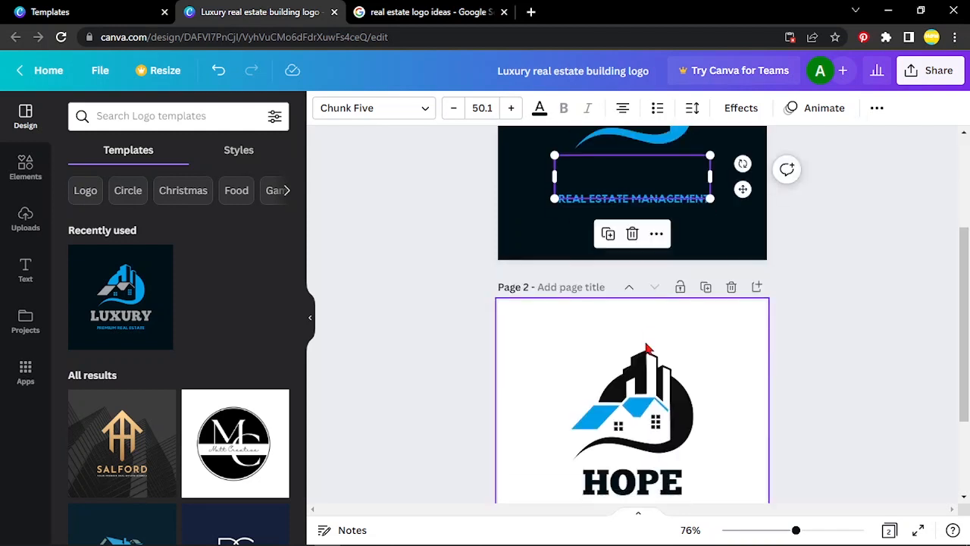
{"action": "scroll", "coordinate": [648, 349], "scroll_direction": "up", "scroll_amount": 1}
{"action": "scroll", "coordinate": [647, 349], "scroll_direction": "up", "scroll_amount": 1}
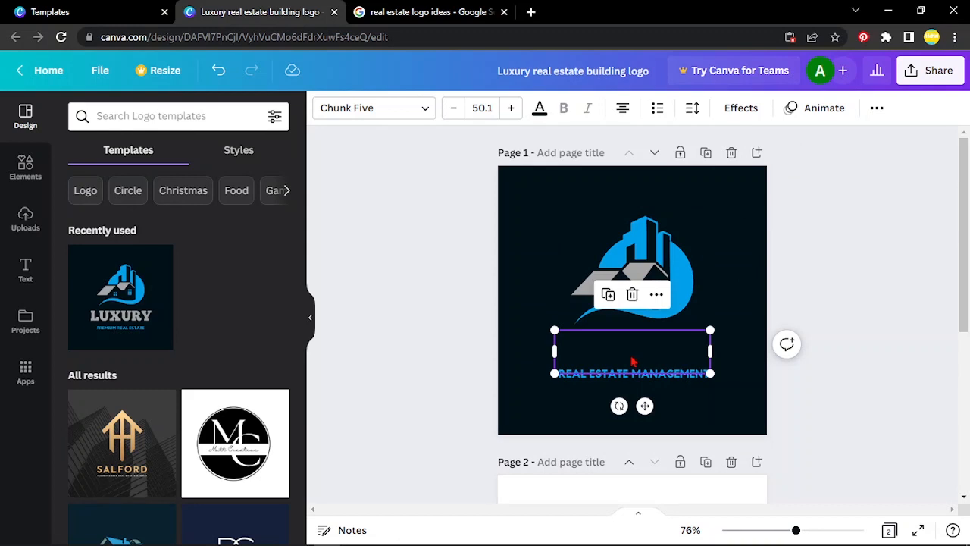
{"action": "key", "text": "ctrl+z"}
{"action": "key", "text": "Escape"}
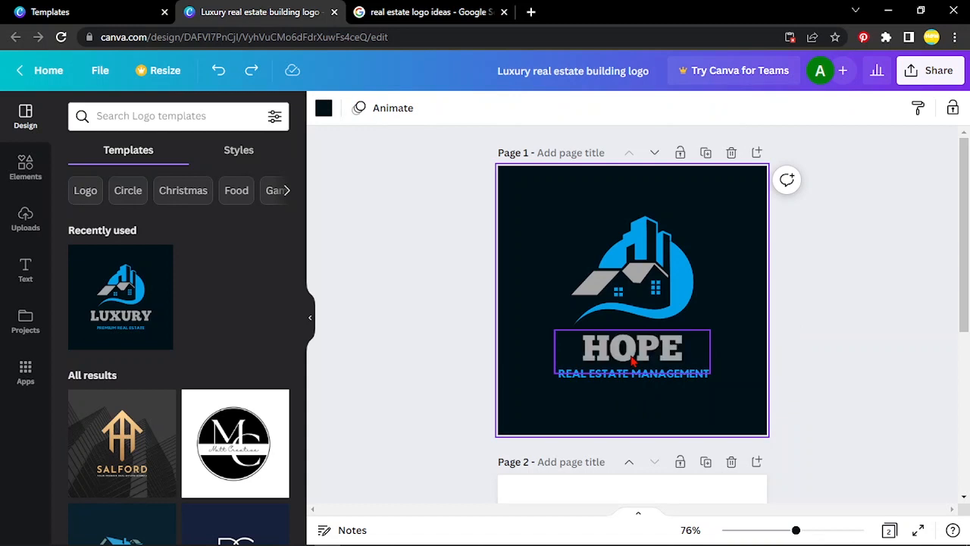
Step: Change the dark blue roofs of the building graphic on page 2 to the document's light blue
{"action": "left_click_drag", "start_coordinate": [966, 266], "coordinate": [963, 385]}
{"action": "left_click", "coordinate": [621, 369]}
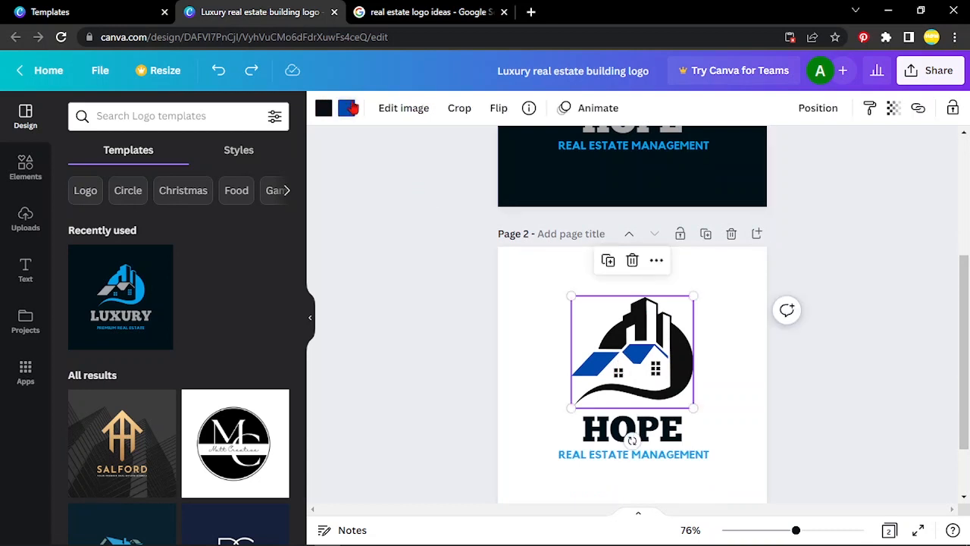
{"action": "left_click", "coordinate": [347, 107]}
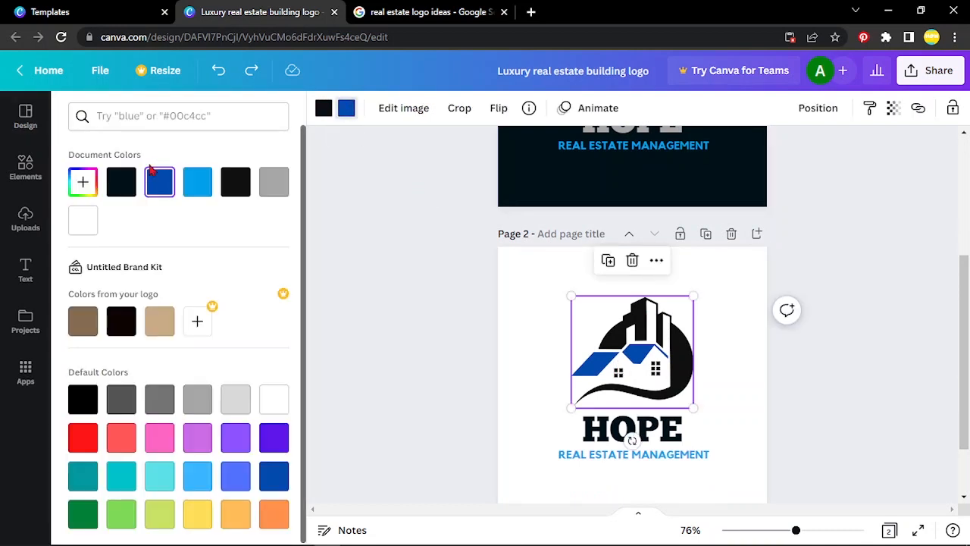
{"action": "left_click", "coordinate": [193, 185]}
{"action": "key", "text": "Escape"}
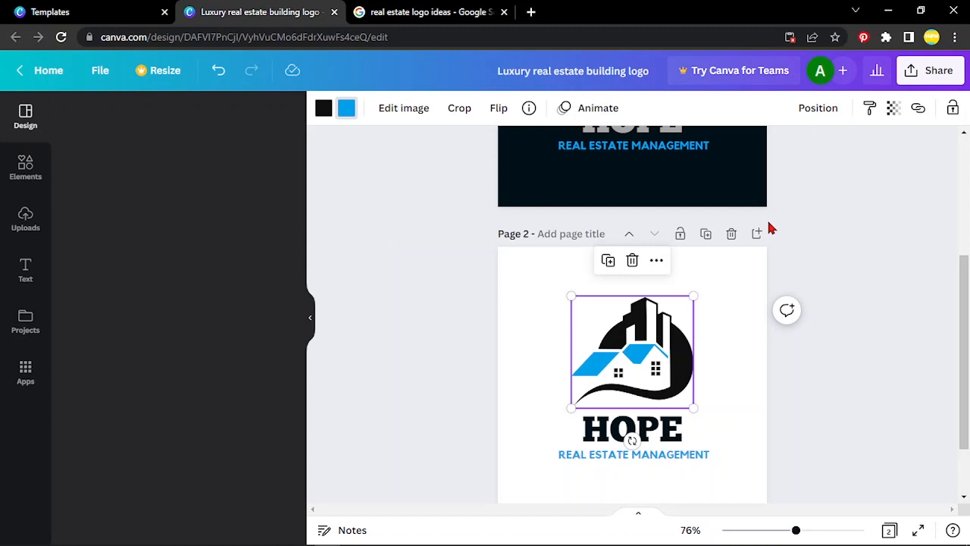
Step: Deselect the building graphic and compare the dark logo on page 1 with the white variation on page 2
{"action": "left_click", "coordinate": [827, 232]}
{"action": "scroll", "coordinate": [828, 229], "scroll_direction": "up", "scroll_amount": 3}
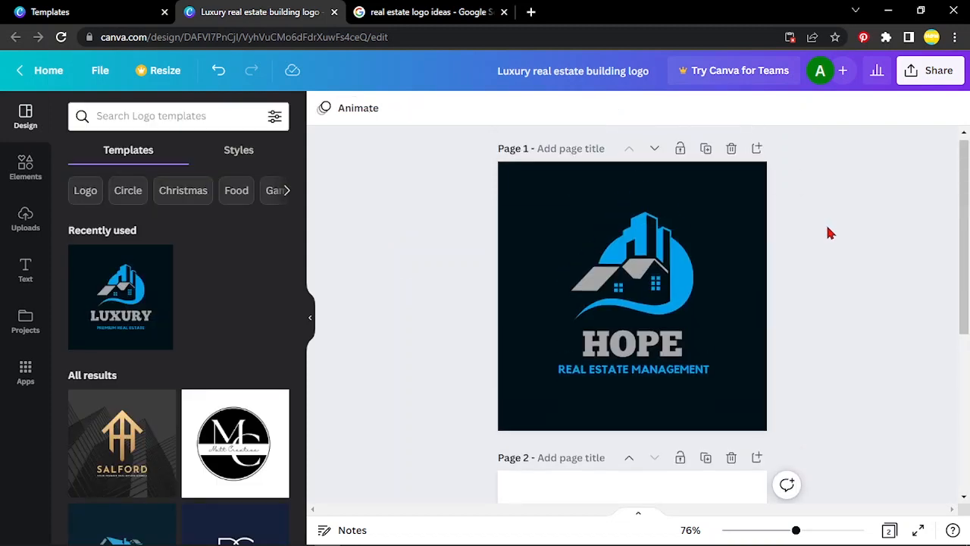
{"action": "scroll", "coordinate": [828, 228], "scroll_direction": "down", "scroll_amount": 3}
{"action": "scroll", "coordinate": [828, 233], "scroll_direction": "down", "scroll_amount": 2}
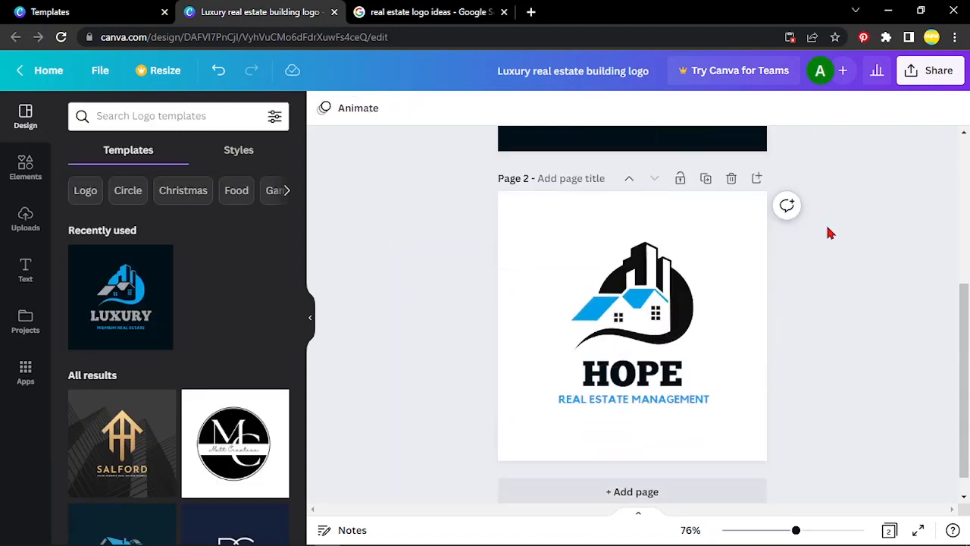
{"action": "scroll", "coordinate": [828, 233], "scroll_direction": "up", "scroll_amount": 4}
{"action": "scroll", "coordinate": [828, 232], "scroll_direction": "down", "scroll_amount": 1}
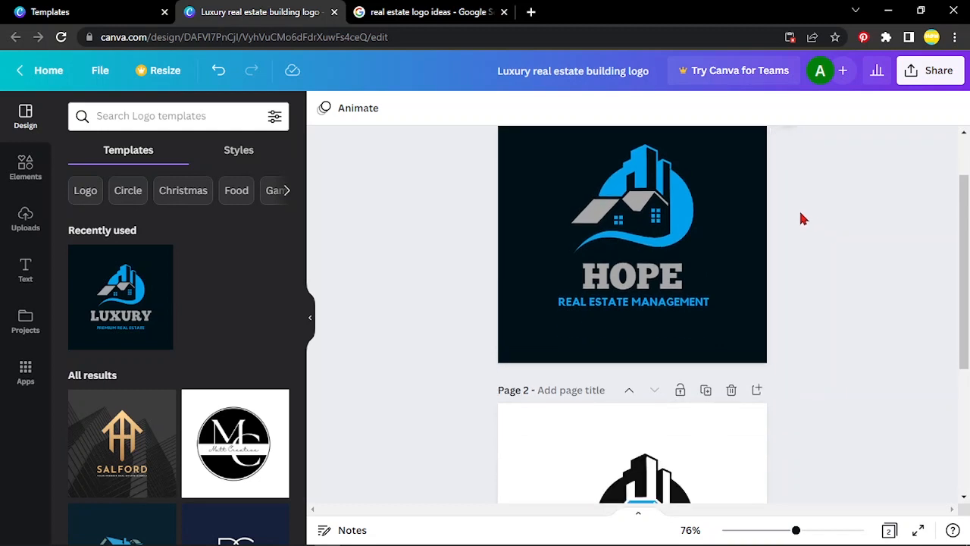
Step: Try the document's black and the logo palette's black as page 1's background, then reapply the document's dark navy
{"action": "left_click", "coordinate": [743, 236]}
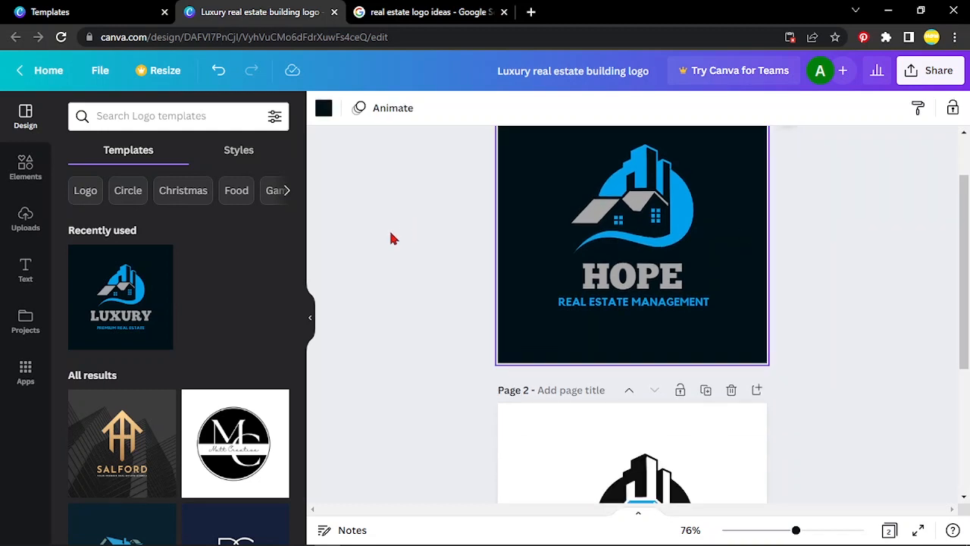
{"action": "left_click", "coordinate": [323, 112]}
{"action": "left_click", "coordinate": [194, 190]}
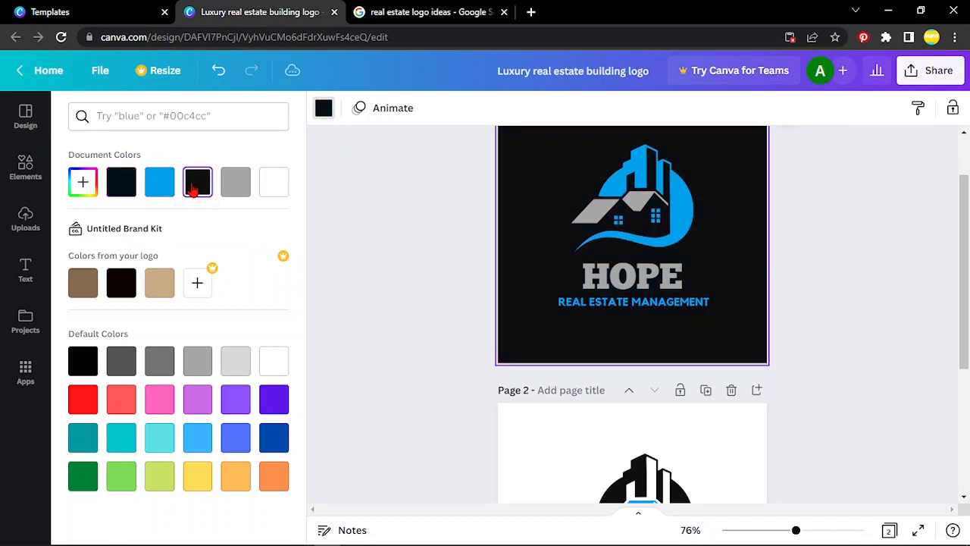
{"action": "left_click", "coordinate": [122, 283]}
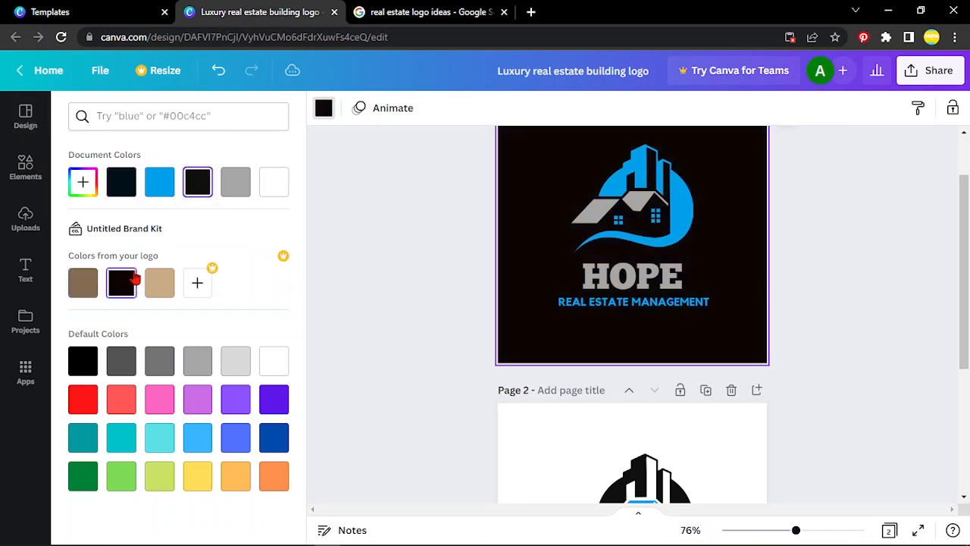
{"action": "left_click", "coordinate": [122, 181]}
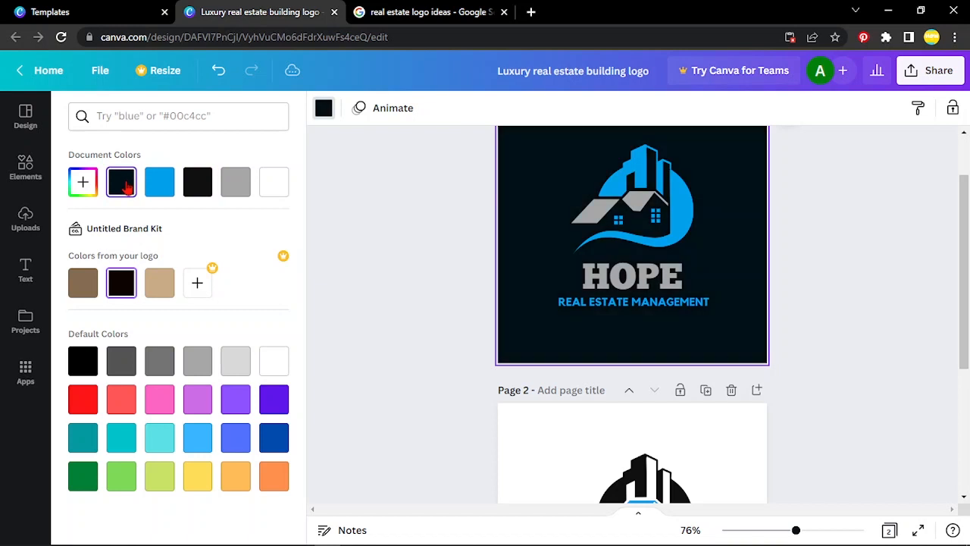
{"action": "left_click", "coordinate": [400, 291]}
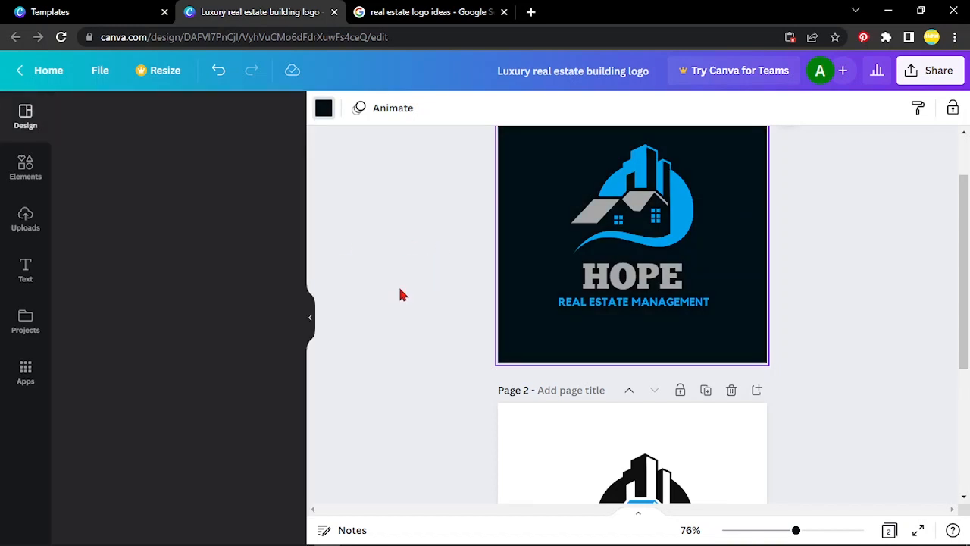
{"action": "scroll", "coordinate": [374, 258], "scroll_direction": "up", "scroll_amount": 1}
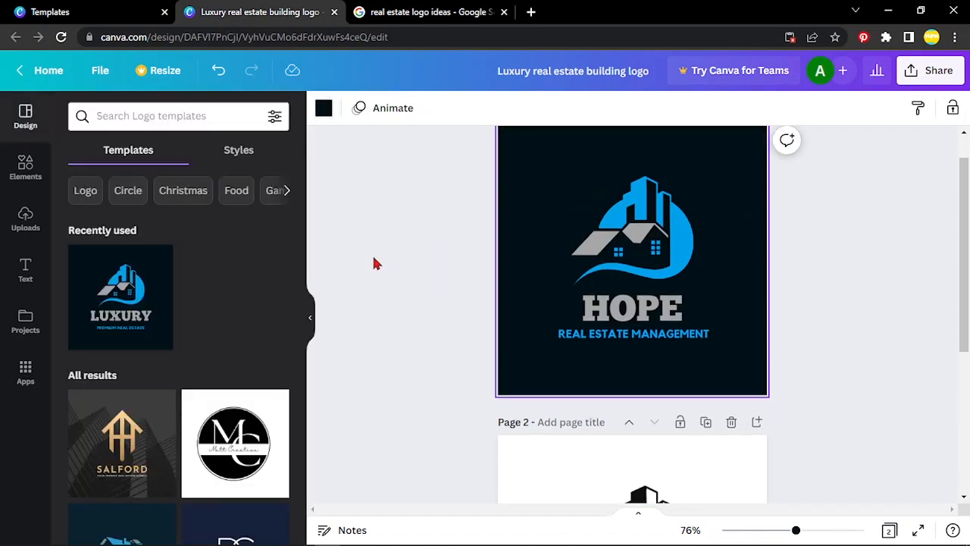
Step: Browse the suggested logo templates for other designs
{"action": "scroll", "coordinate": [184, 394], "scroll_direction": "down", "scroll_amount": 2}
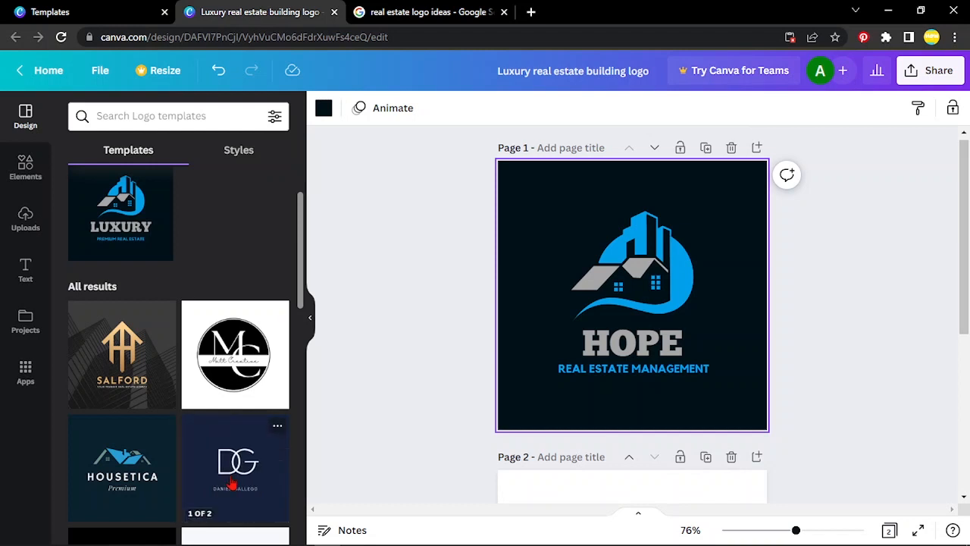
{"action": "scroll", "coordinate": [227, 482], "scroll_direction": "down", "scroll_amount": 2}
{"action": "scroll", "coordinate": [221, 476], "scroll_direction": "down", "scroll_amount": 4}
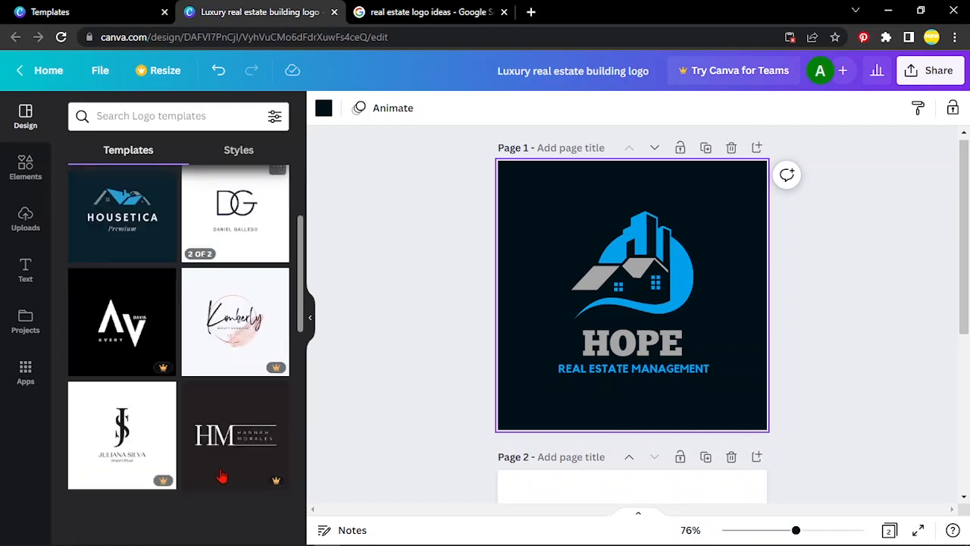
{"action": "scroll", "coordinate": [221, 472], "scroll_direction": "up", "scroll_amount": 6}
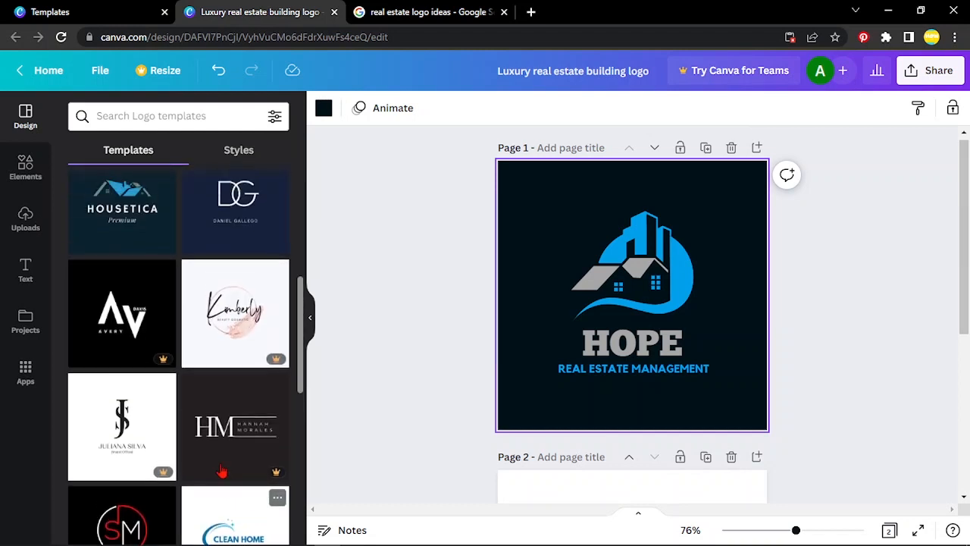
{"action": "scroll", "coordinate": [222, 472], "scroll_direction": "up", "scroll_amount": 1}
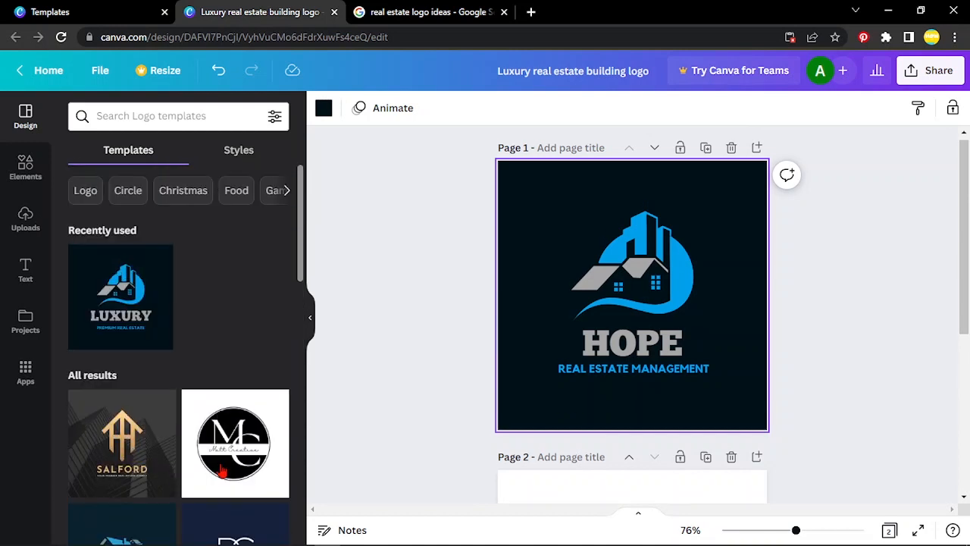